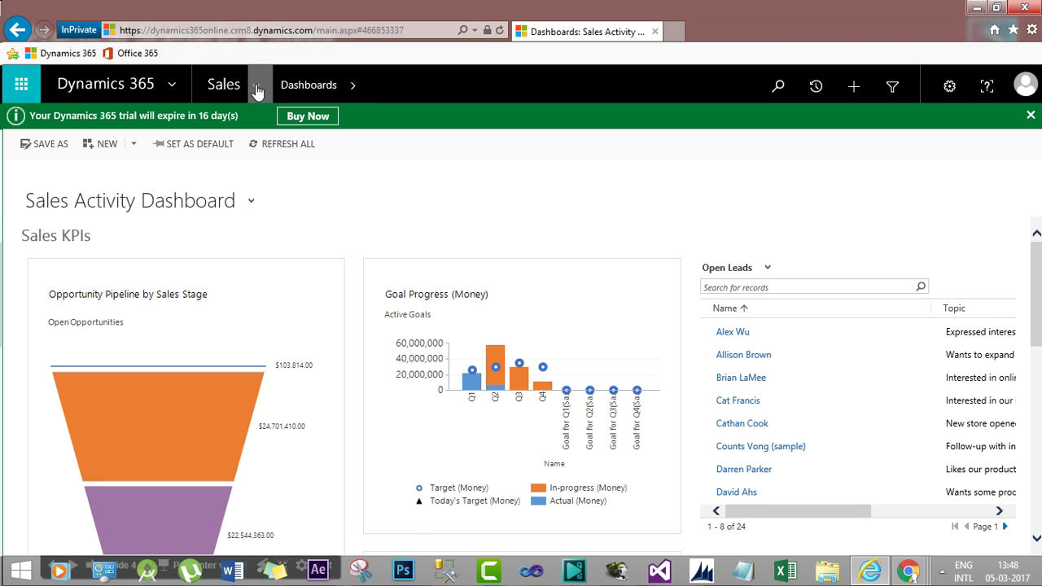
Step: Go to the system customization settings and show the Processes component of the Default Solution
{"action": "left_click", "coordinate": [255, 91]}
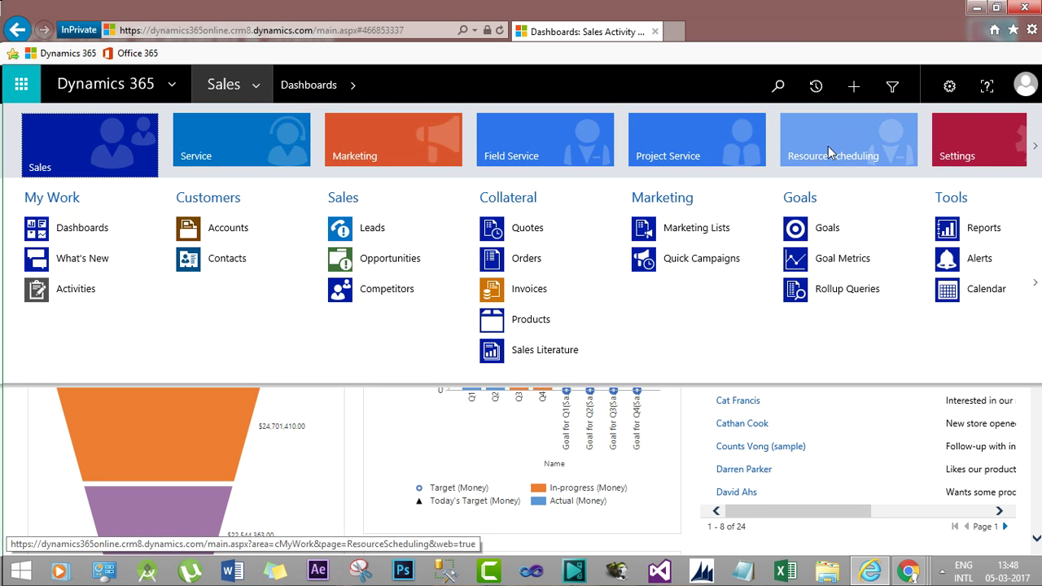
{"action": "mouse_move", "coordinate": [934, 141]}
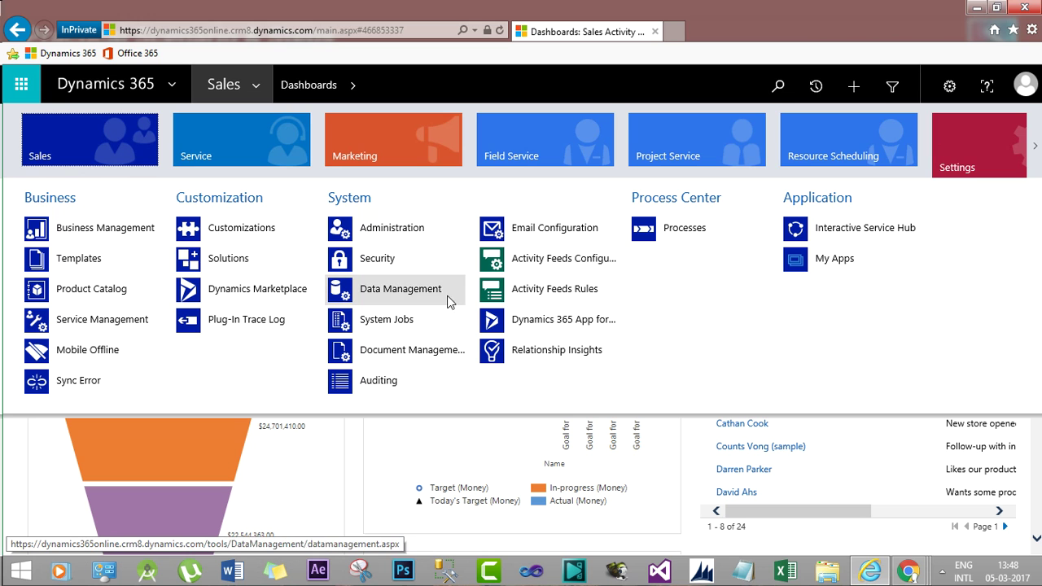
{"action": "left_click", "coordinate": [235, 233]}
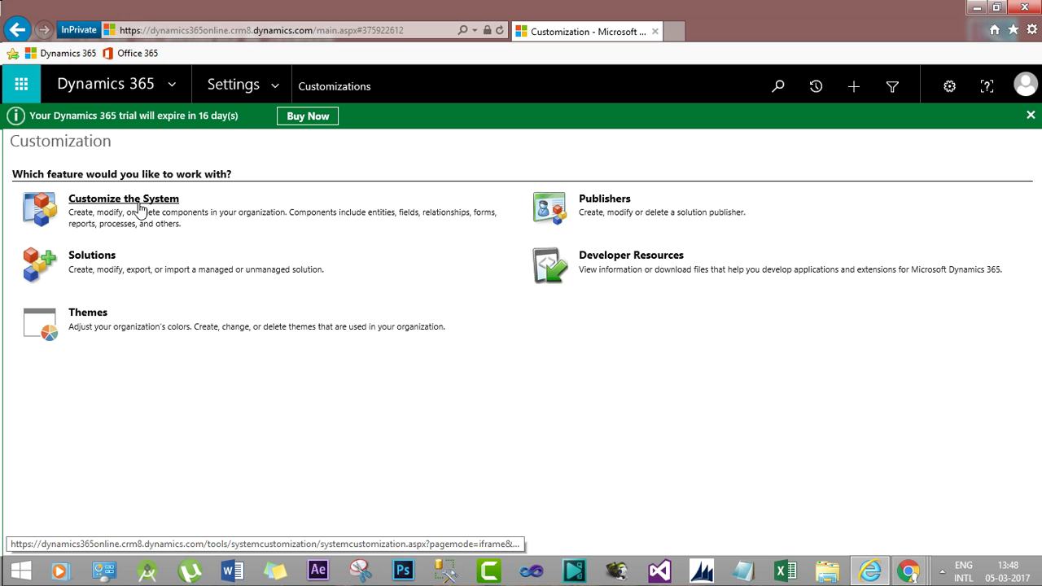
{"action": "left_click", "coordinate": [140, 208]}
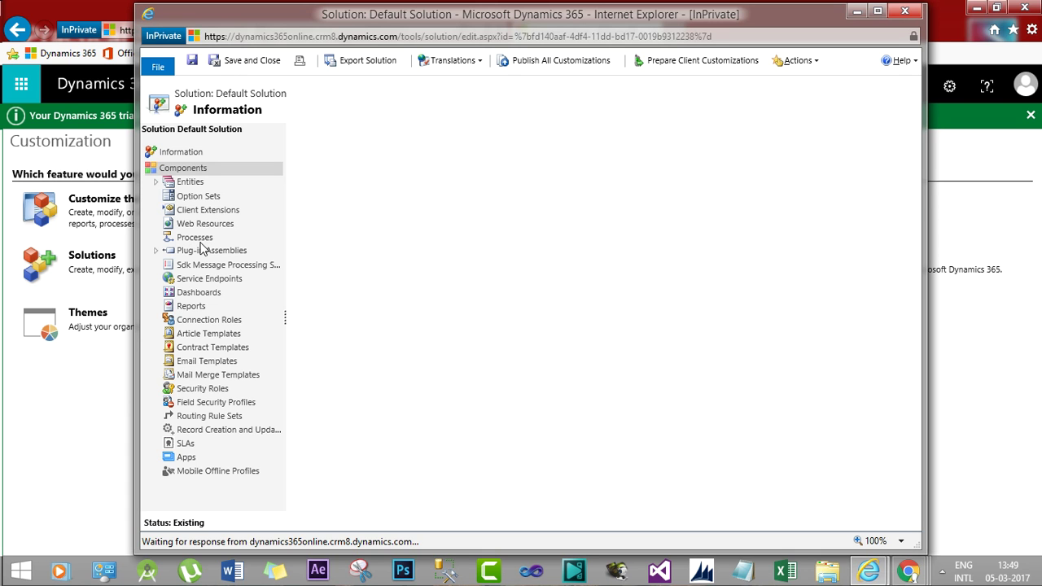
{"action": "left_click", "coordinate": [199, 239]}
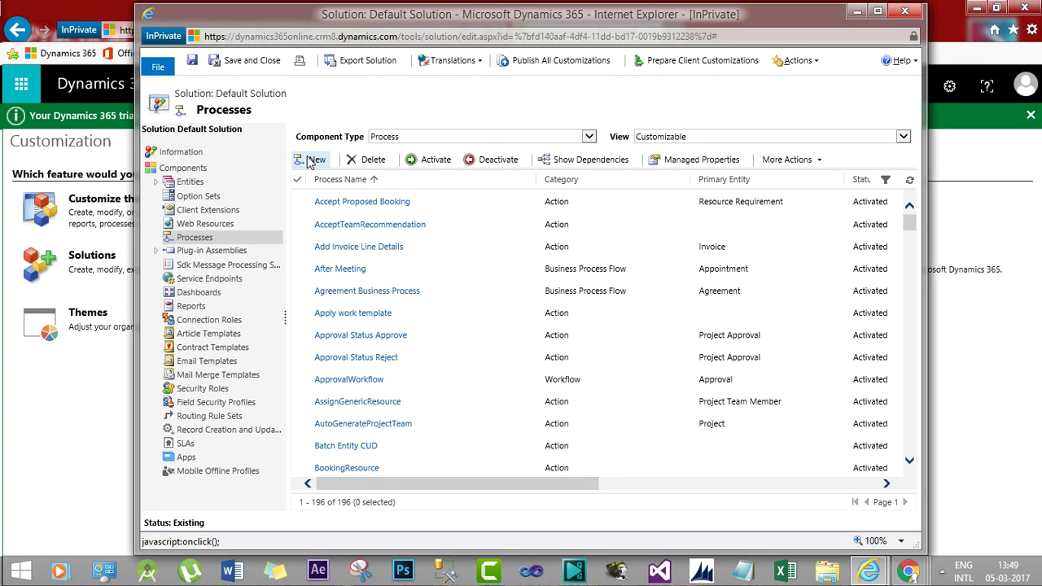
Step: Create a blank Dialog process named "Create Opportunity From Customer with Product" for the Contact entity
{"action": "left_click", "coordinate": [310, 161]}
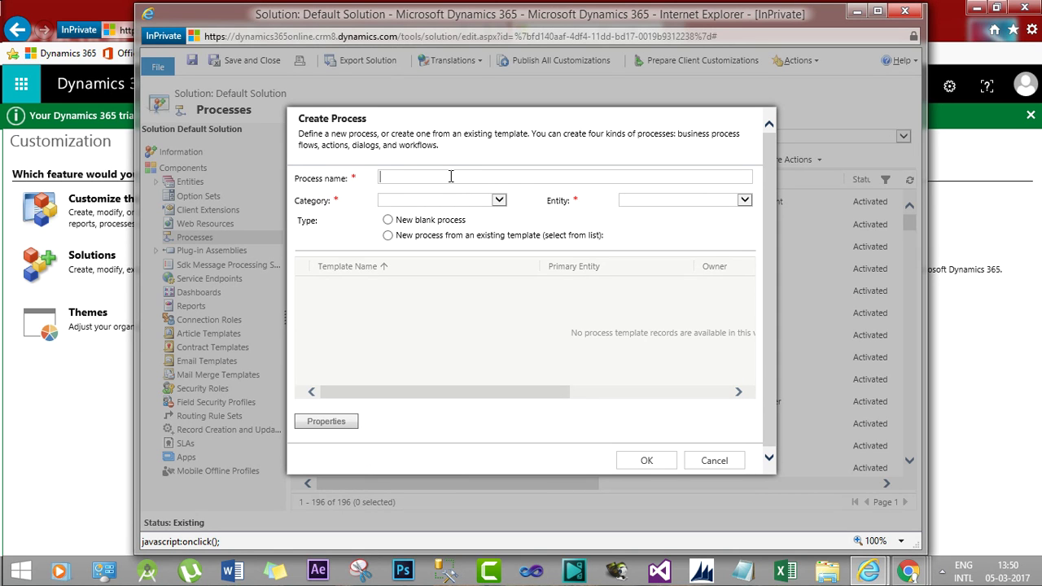
{"action": "type", "text": "Create Opportunity From Customer "}
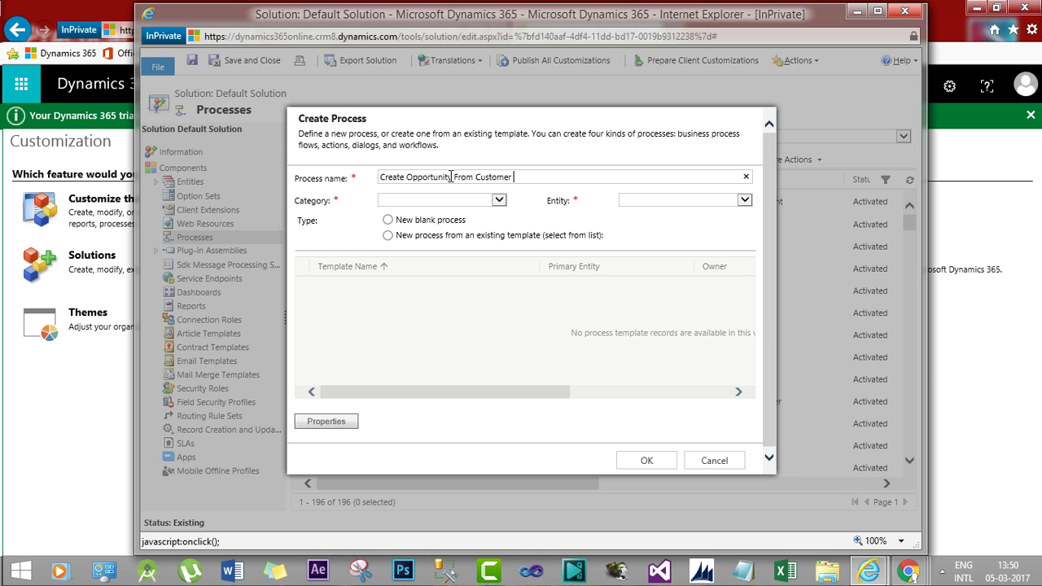
{"action": "type", "text": "with Product"}
{"action": "left_click", "coordinate": [495, 201]}
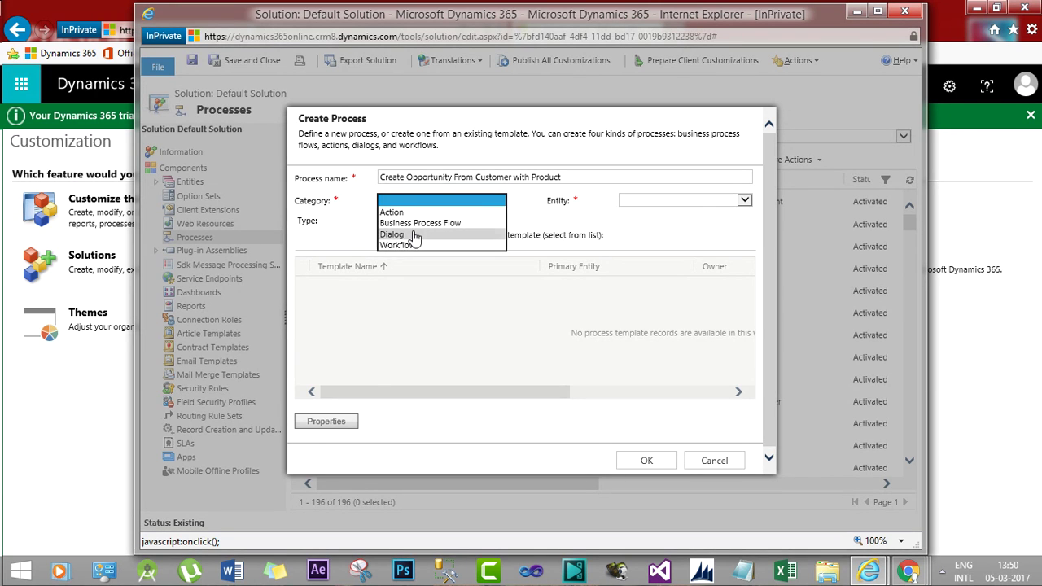
{"action": "left_click", "coordinate": [415, 235]}
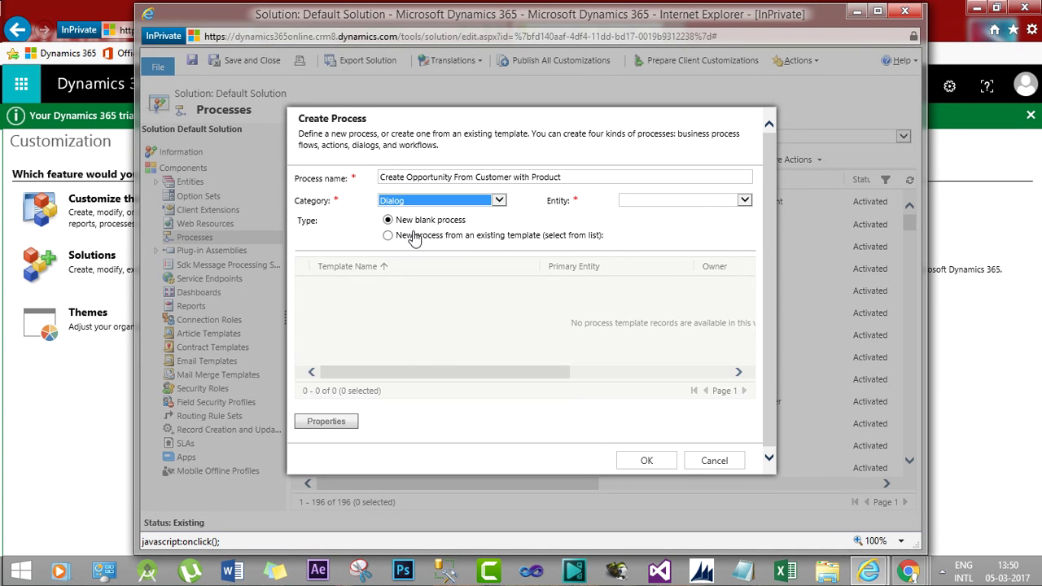
{"action": "left_click", "coordinate": [700, 203]}
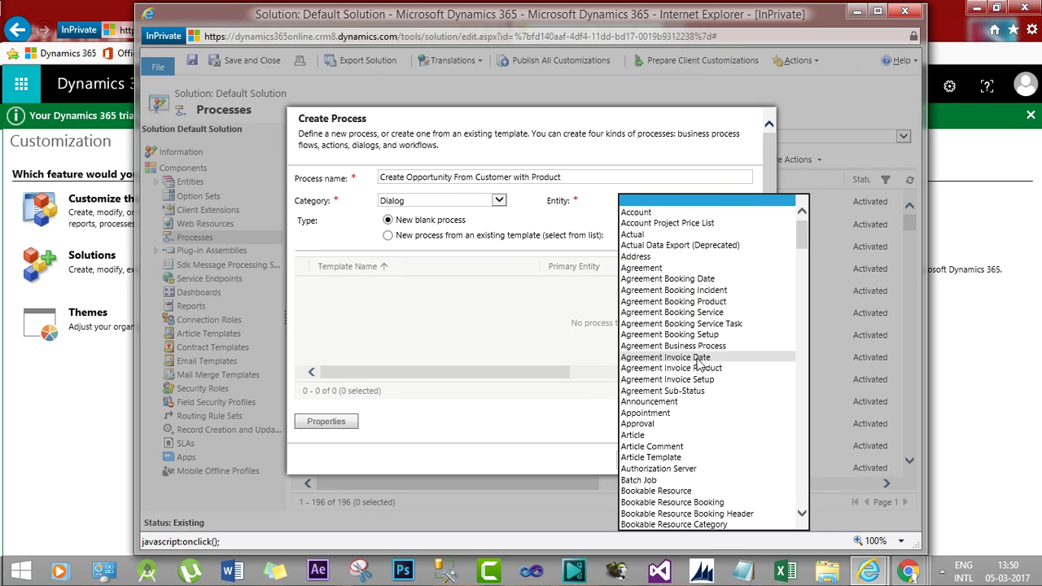
{"action": "type", "text": "cont"}
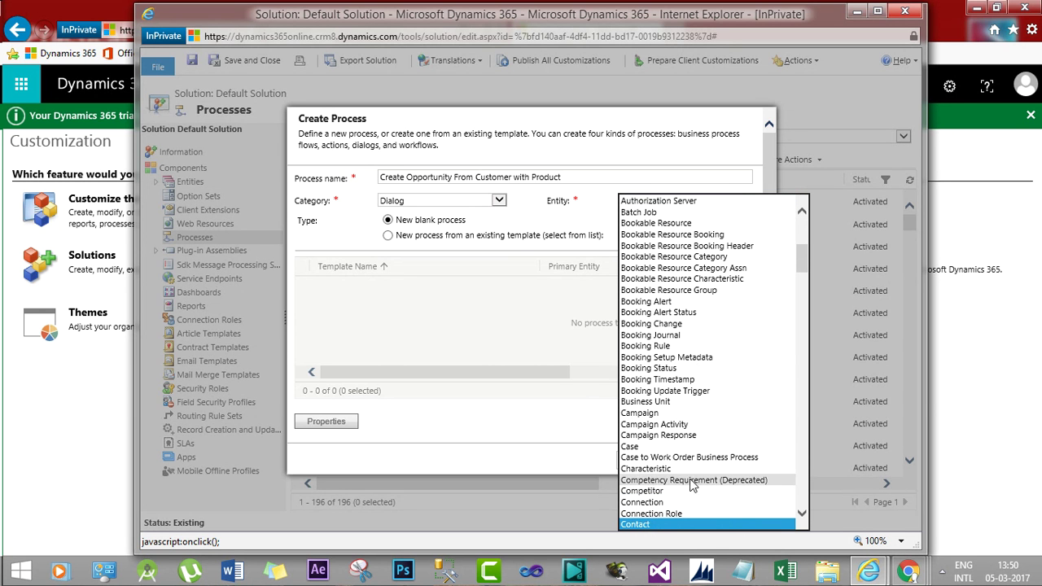
{"action": "left_click", "coordinate": [657, 523]}
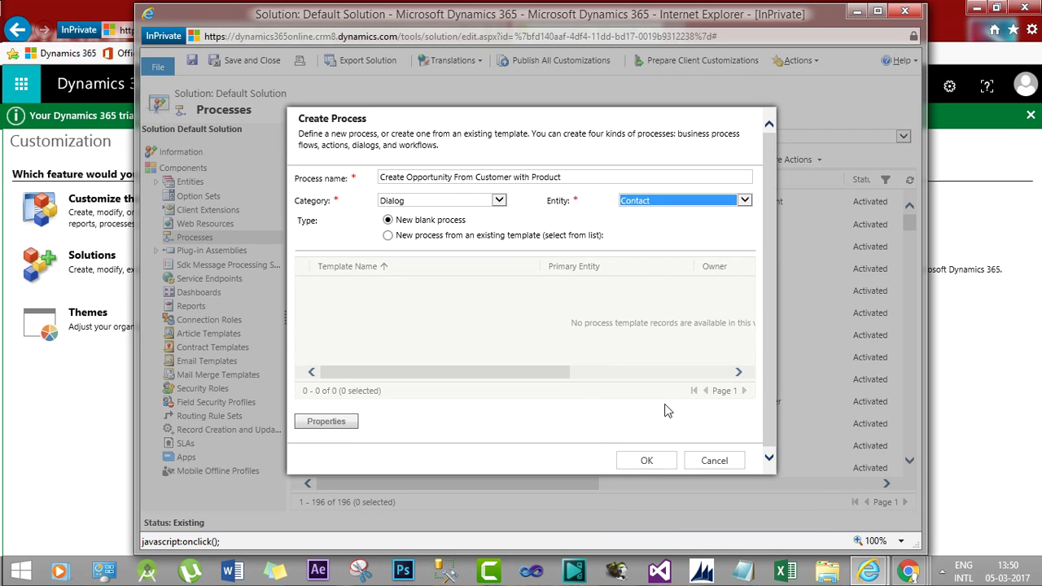
{"action": "left_click", "coordinate": [645, 462]}
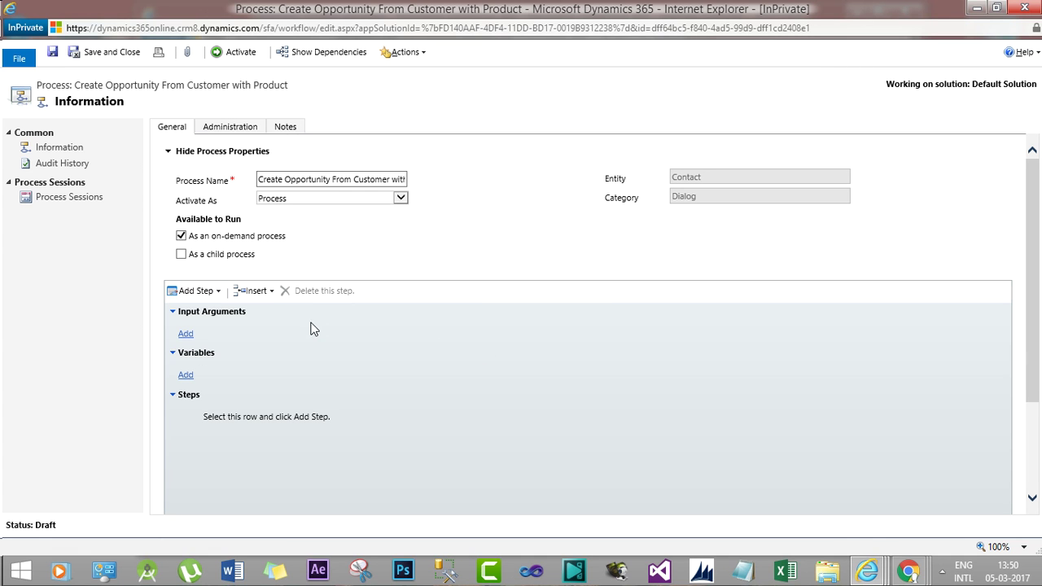
Step: Add a Query Dynamics 365 Data step to the process with the description "Query Product Data"
{"action": "left_click", "coordinate": [221, 418]}
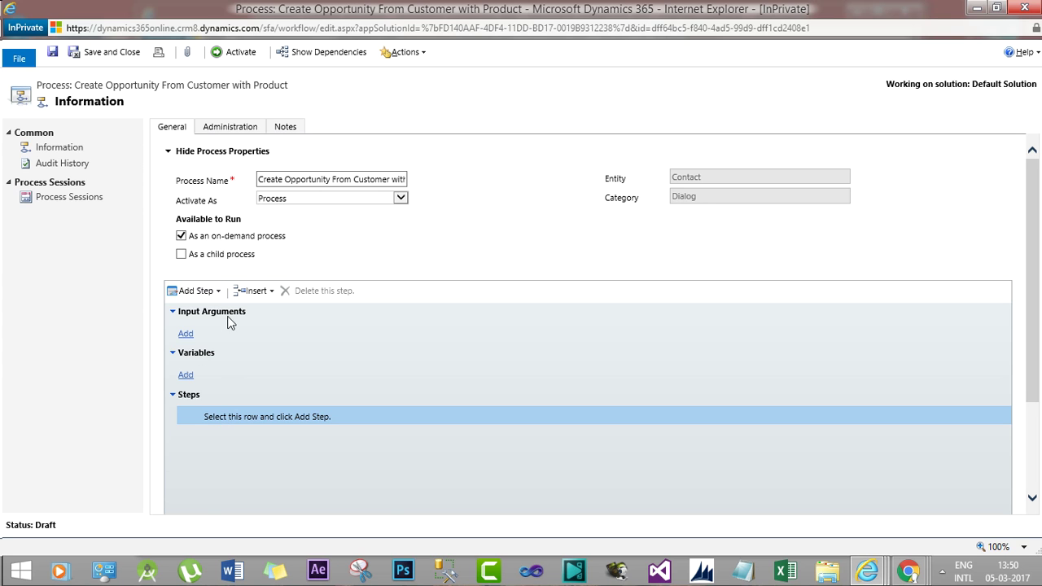
{"action": "left_click", "coordinate": [210, 293]}
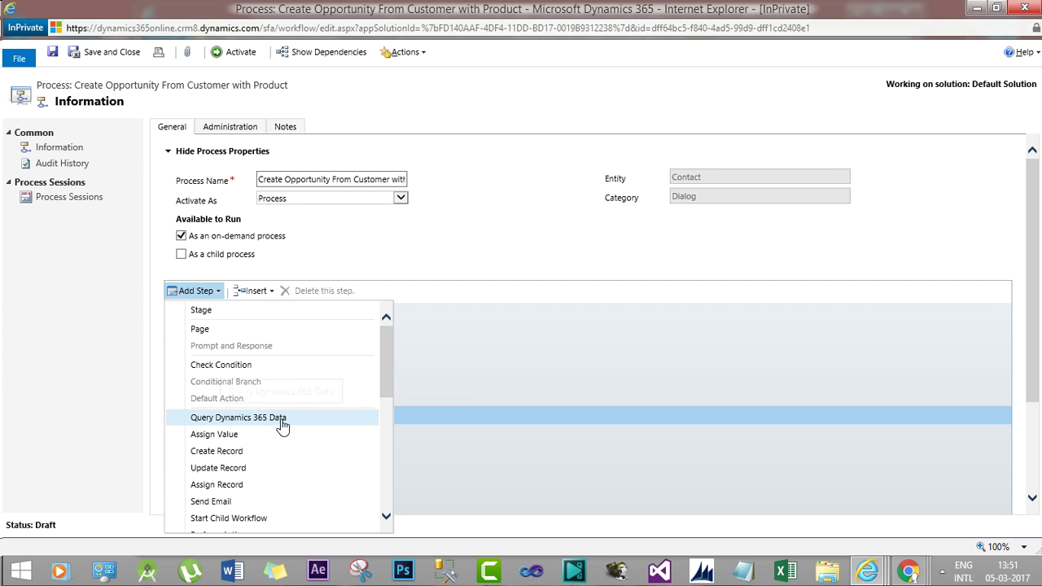
{"action": "left_click", "coordinate": [294, 418]}
{"action": "left_click", "coordinate": [313, 420]}
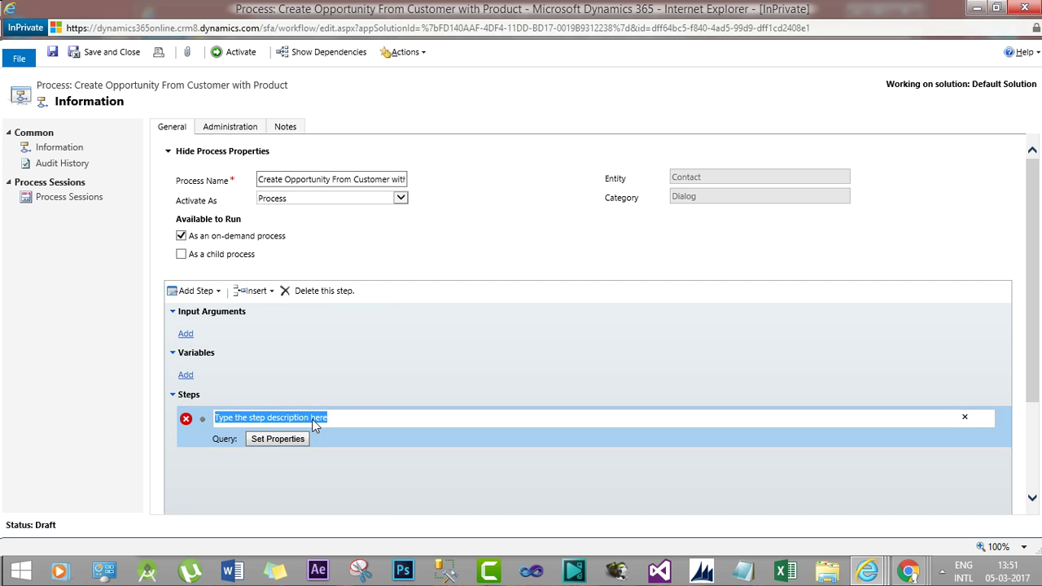
{"action": "type", "text": "Query Pro"}
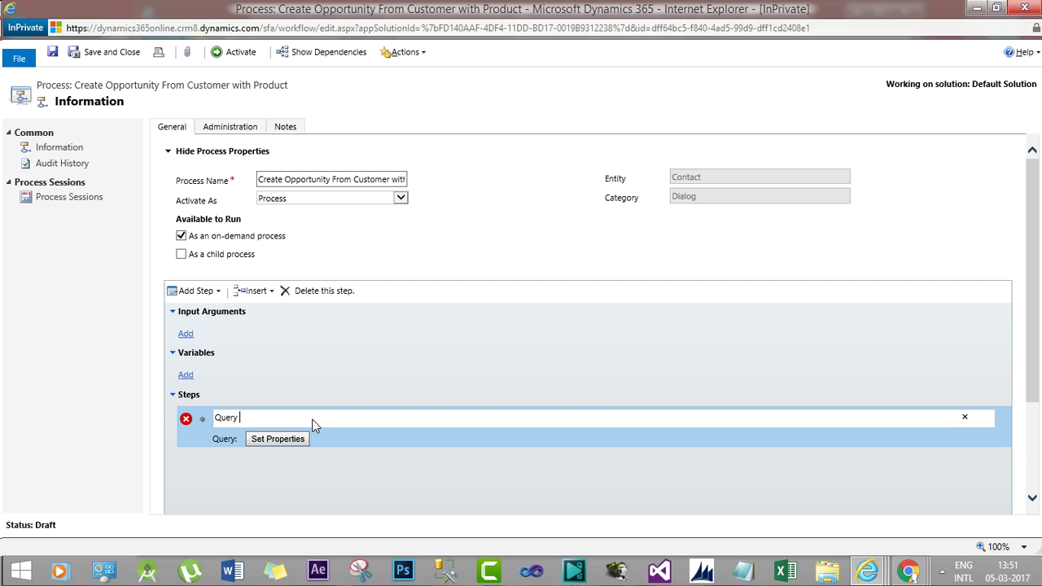
{"action": "type", "text": "duct Data"}
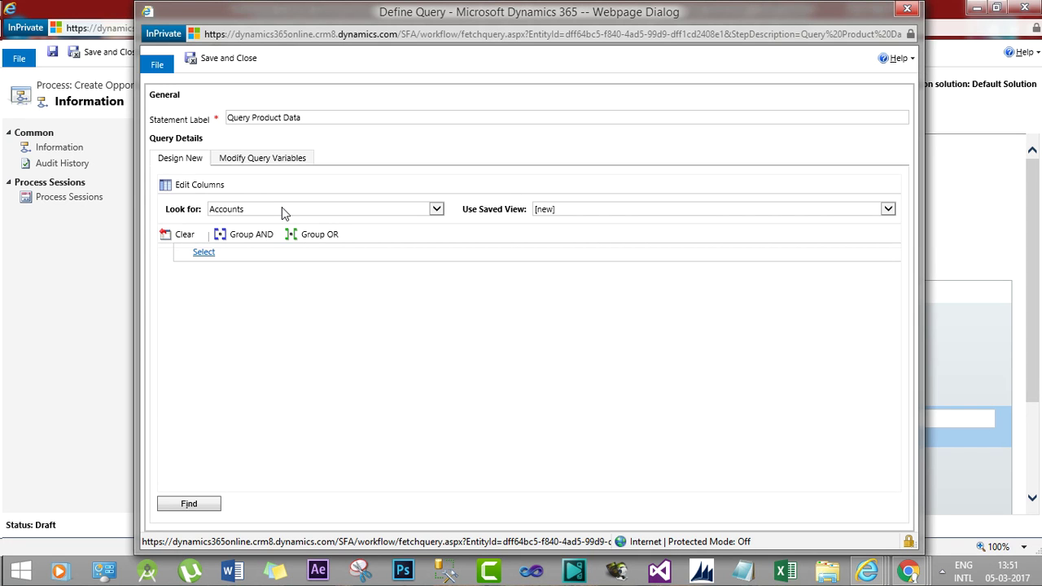
Step: Set the record type that the Query Product Data step looks for to Products
{"action": "left_click", "coordinate": [281, 209]}
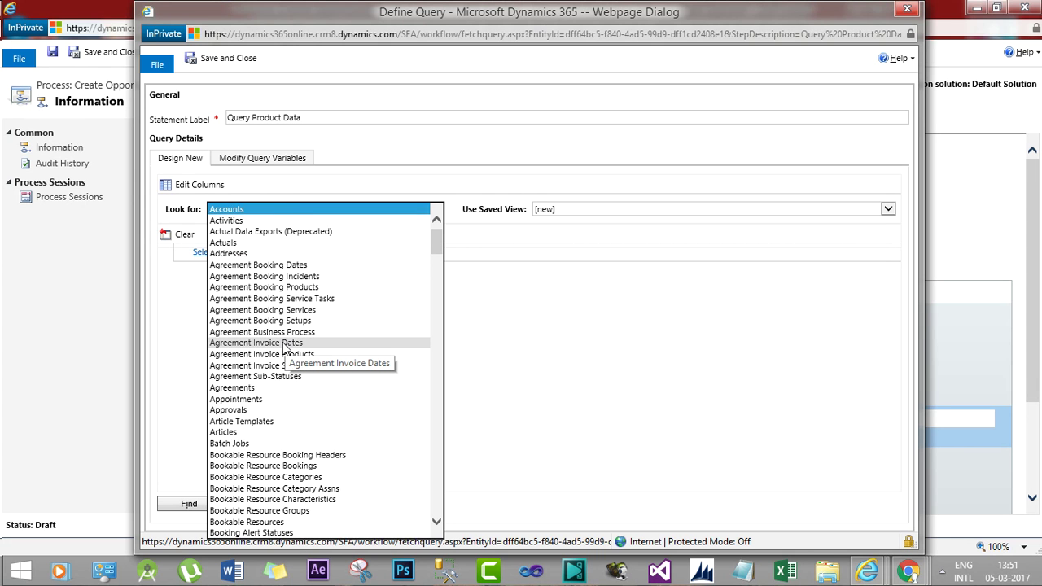
{"action": "scroll", "coordinate": [283, 347], "scroll_direction": "down", "scroll_amount": 20}
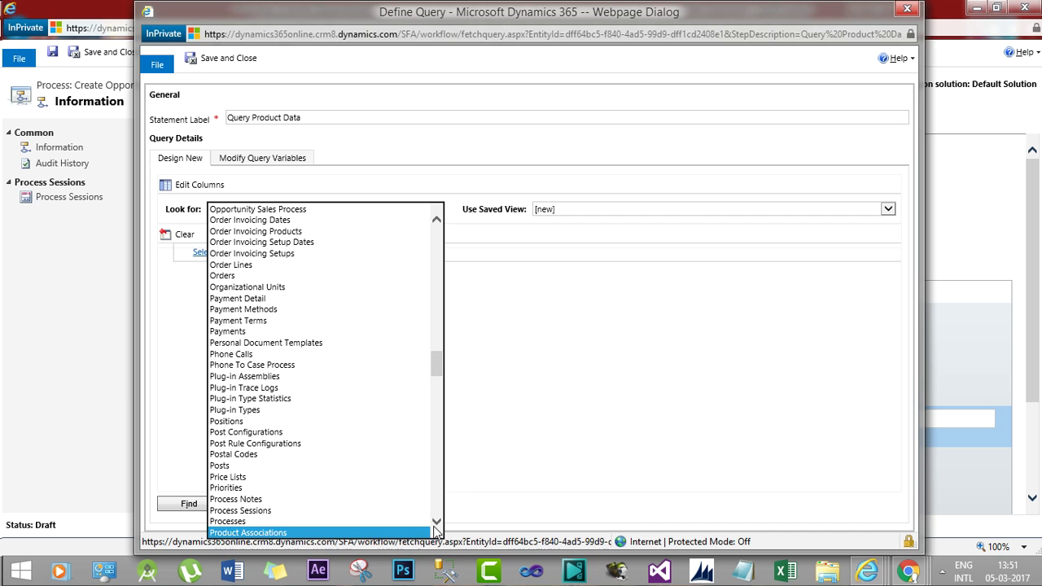
{"action": "scroll", "coordinate": [433, 525], "scroll_direction": "down", "scroll_amount": 3}
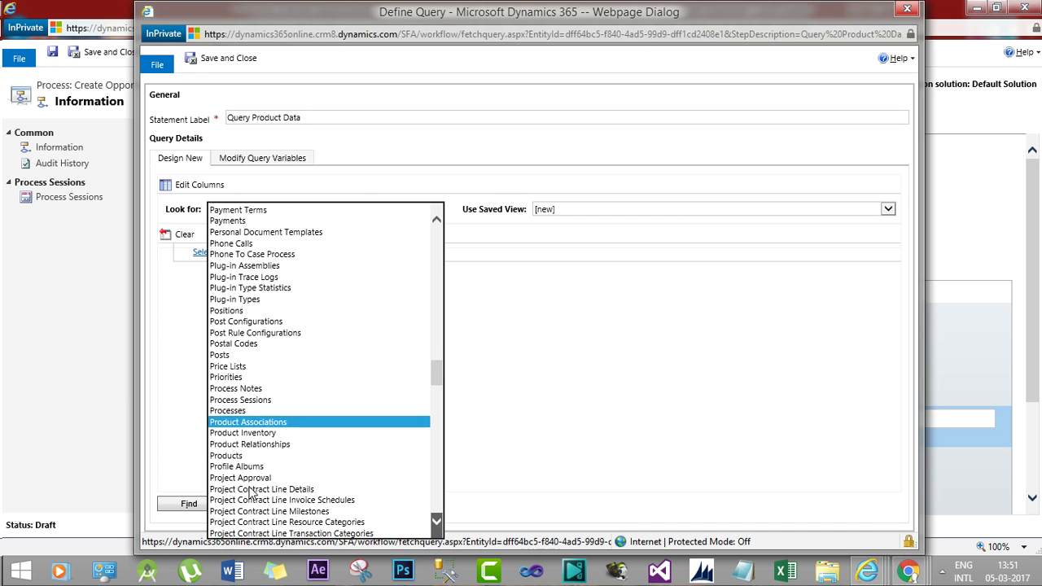
{"action": "scroll", "coordinate": [251, 492], "scroll_direction": "down", "scroll_amount": 1}
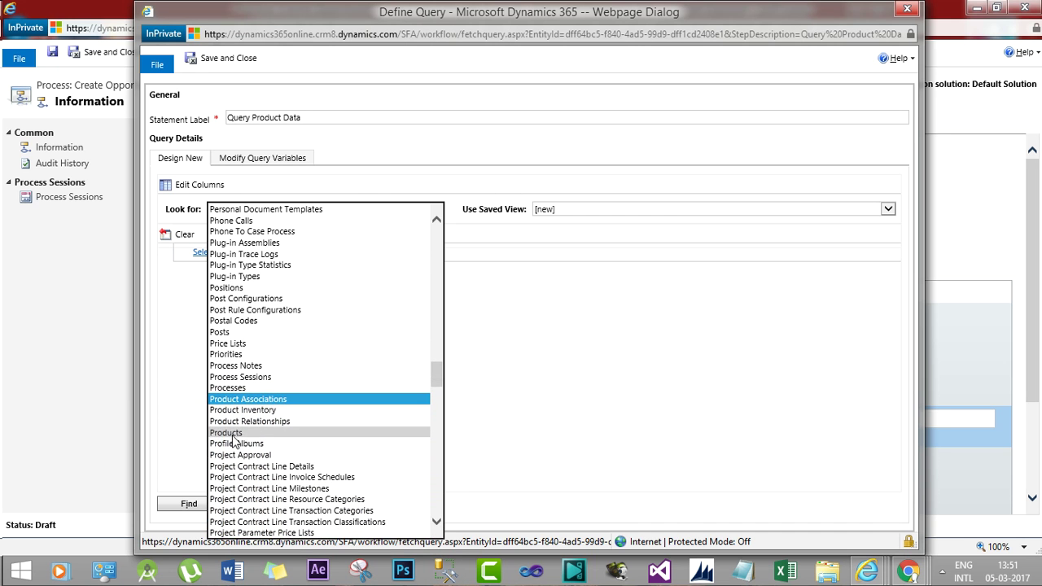
{"action": "left_click", "coordinate": [234, 433]}
Step: Add a filter condition to the product query so that Name contains "tablet"
{"action": "left_click", "coordinate": [244, 252]}
{"action": "left_click", "coordinate": [233, 258]}
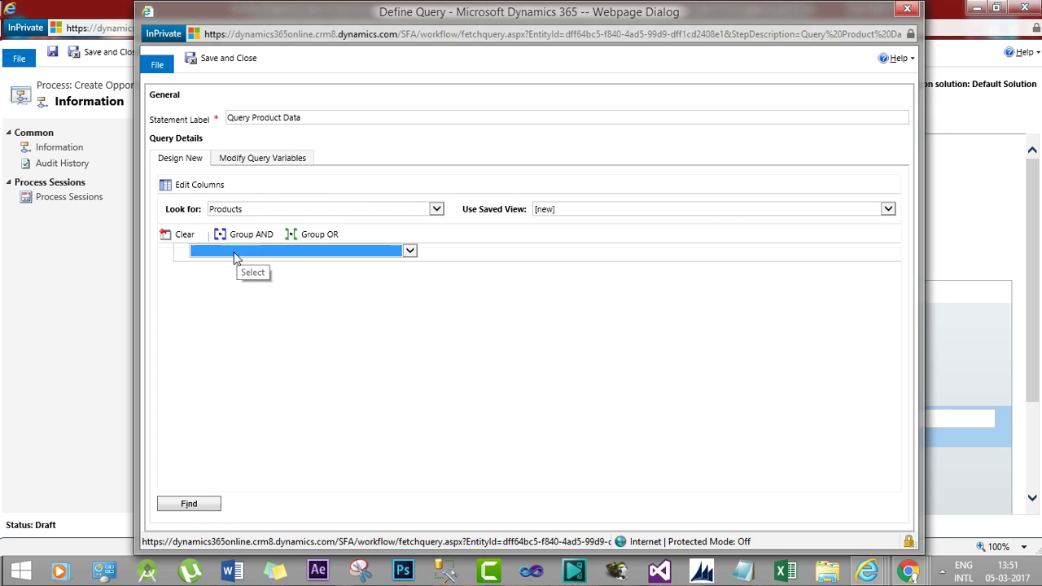
{"action": "left_click", "coordinate": [233, 258]}
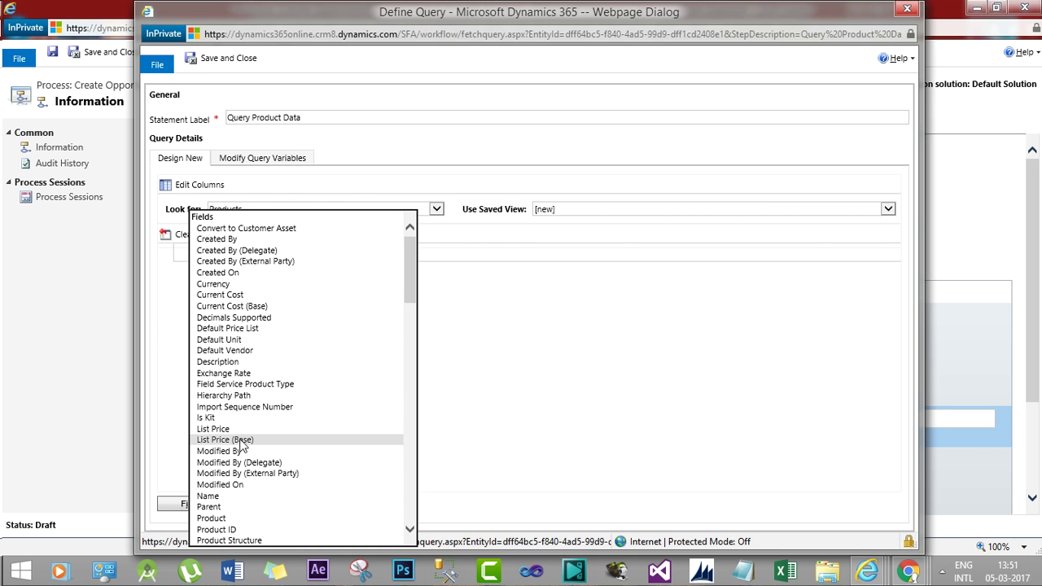
{"action": "left_click", "coordinate": [232, 498]}
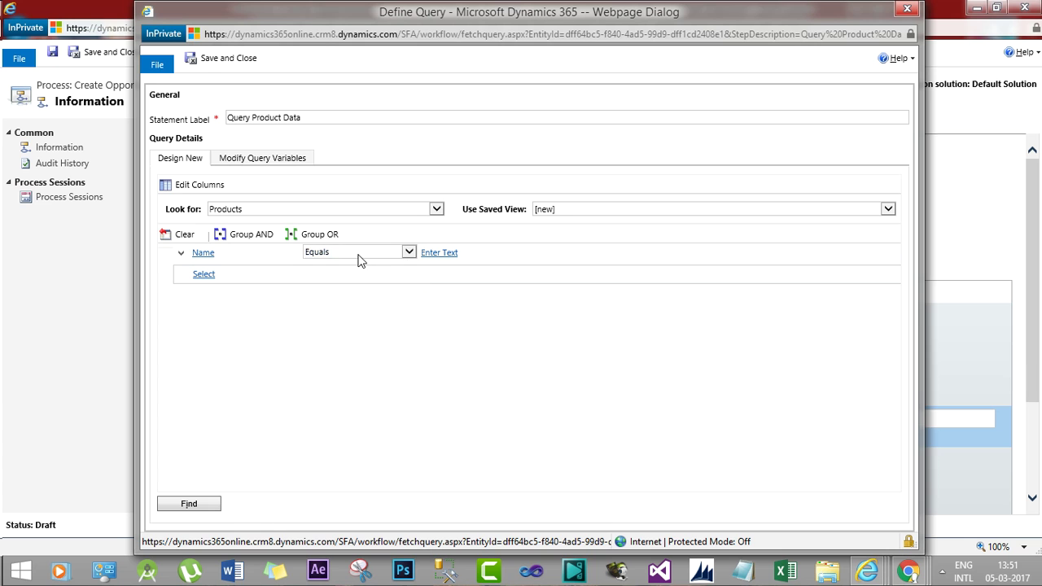
{"action": "left_click", "coordinate": [360, 260]}
{"action": "left_click", "coordinate": [346, 272]}
{"action": "left_click", "coordinate": [436, 249]}
{"action": "type", "text": "tablet"}
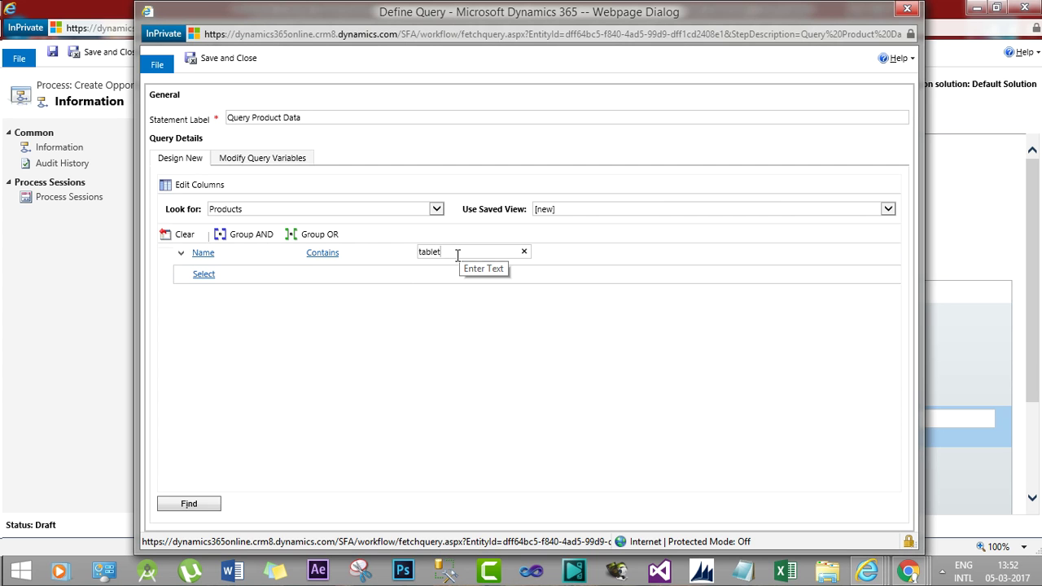
Step: In the query variables, copy the Variable1 text "tablet" and clear it from the field
{"action": "left_click", "coordinate": [263, 163]}
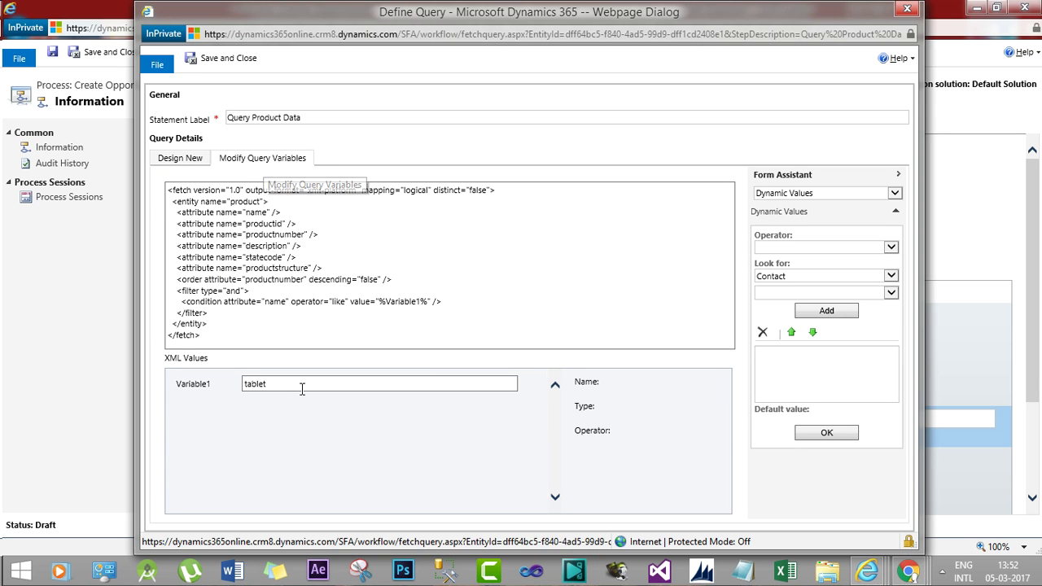
{"action": "left_click", "coordinate": [268, 383]}
{"action": "left_click_drag", "start_coordinate": [268, 383], "coordinate": [230, 383]}
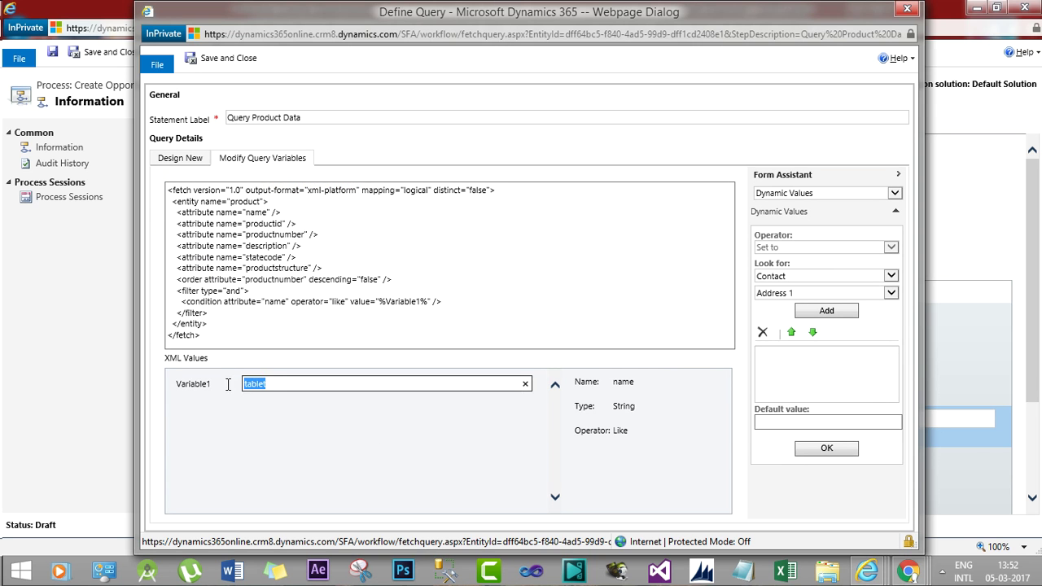
{"action": "left_click", "coordinate": [281, 384]}
{"action": "left_click_drag", "start_coordinate": [273, 383], "coordinate": [236, 386]}
{"action": "left_click", "coordinate": [891, 277]}
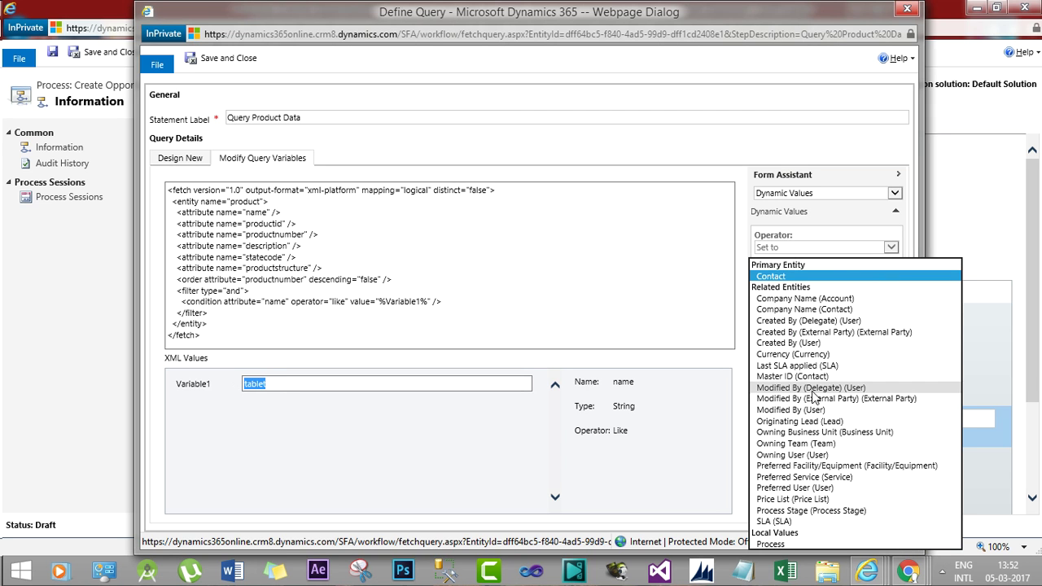
{"action": "left_click", "coordinate": [464, 382]}
{"action": "left_click_drag", "start_coordinate": [317, 387], "coordinate": [230, 397]}
{"action": "key", "text": "ctrl+c"}
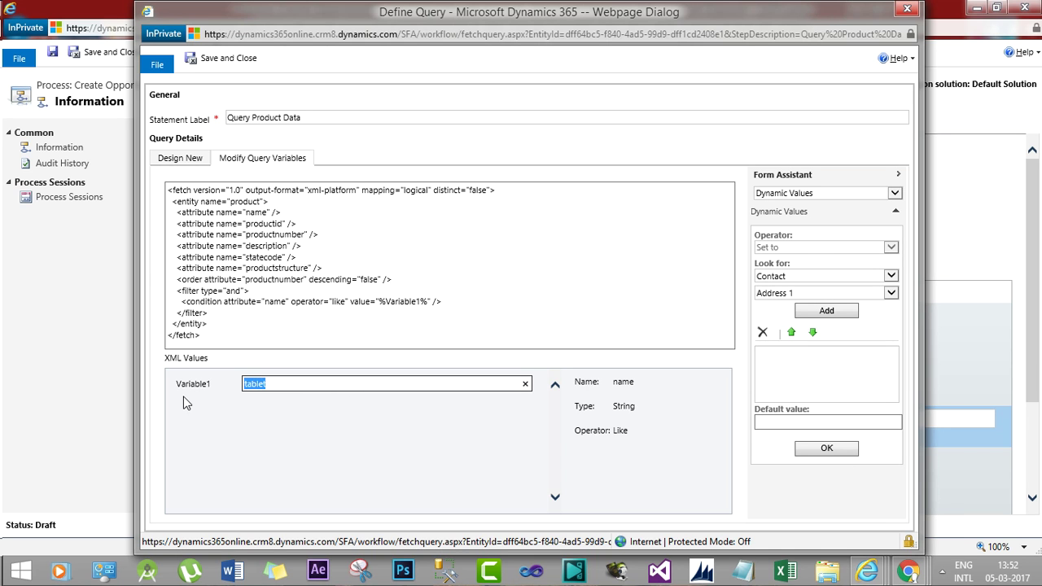
{"action": "key", "text": "BackSpace"}
Step: Insert the Contact's First Name as the dynamic value of Variable1
{"action": "left_click", "coordinate": [885, 294]}
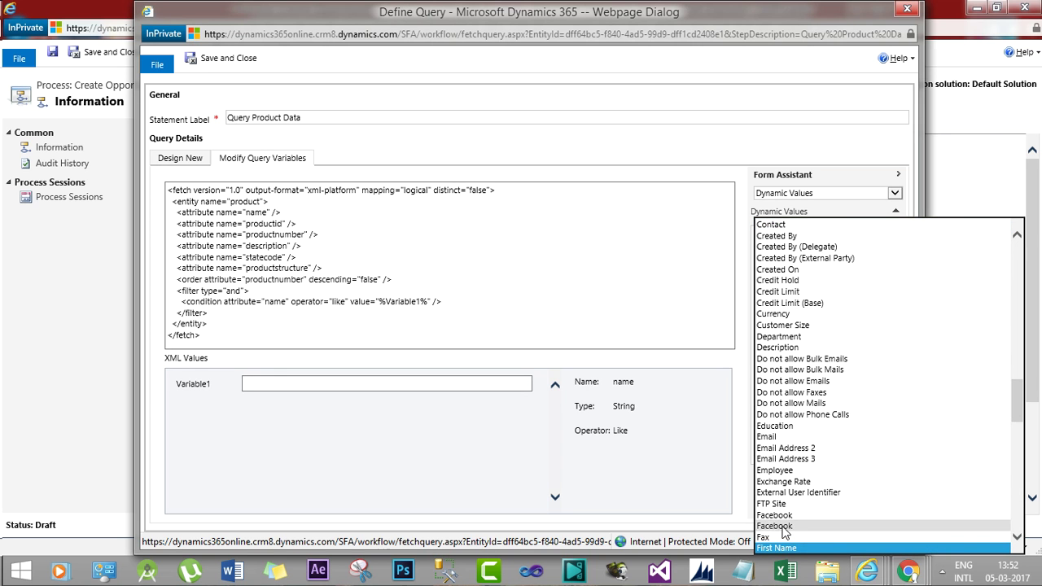
{"action": "left_click", "coordinate": [779, 548]}
{"action": "left_click", "coordinate": [814, 310]}
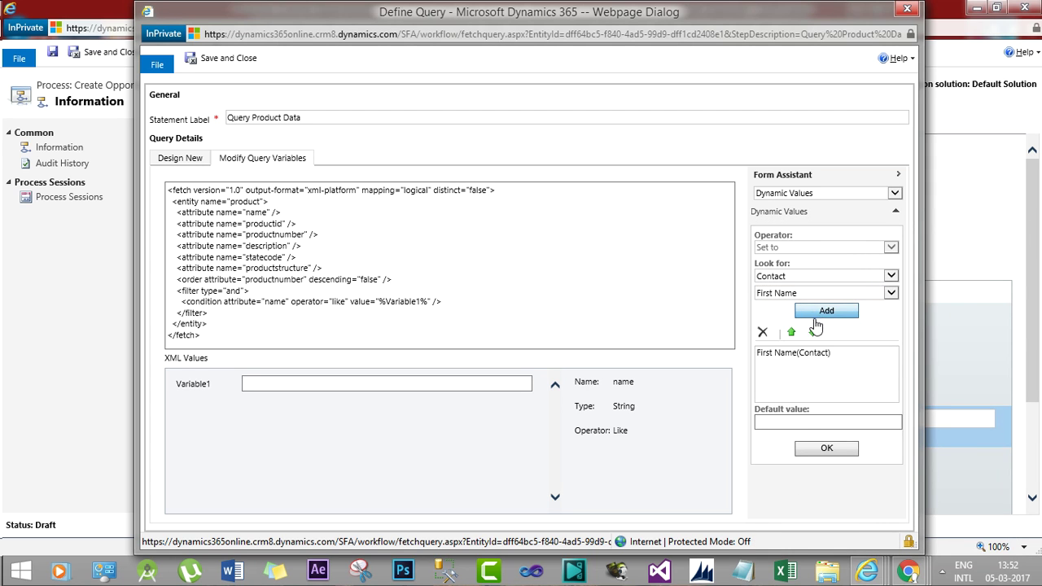
{"action": "left_click", "coordinate": [814, 353]}
{"action": "left_click", "coordinate": [810, 457]}
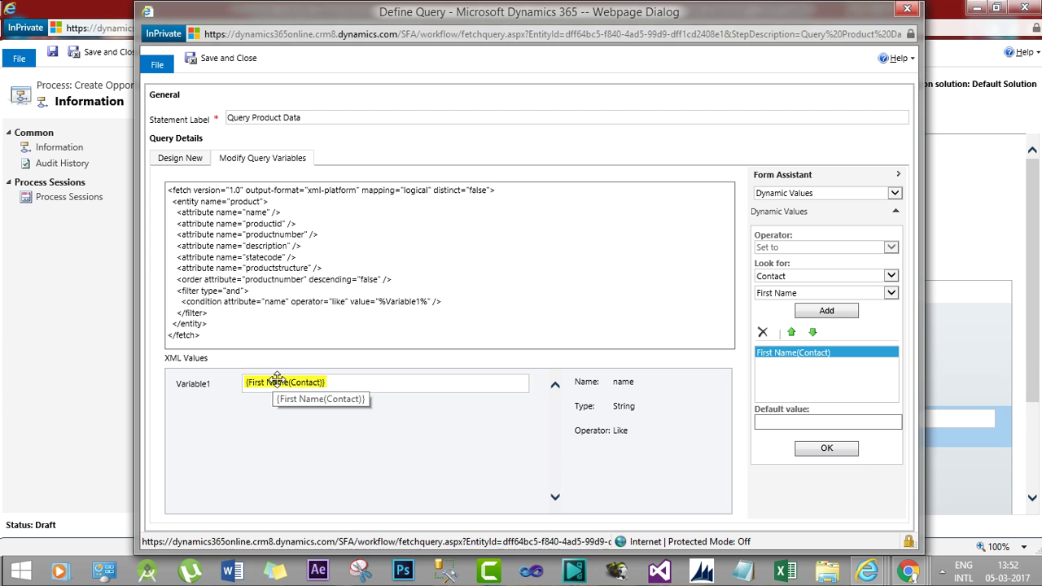
Step: Replace the dynamic value of Variable1 with the copied text "tablet" and save the product query
{"action": "left_click", "coordinate": [332, 382]}
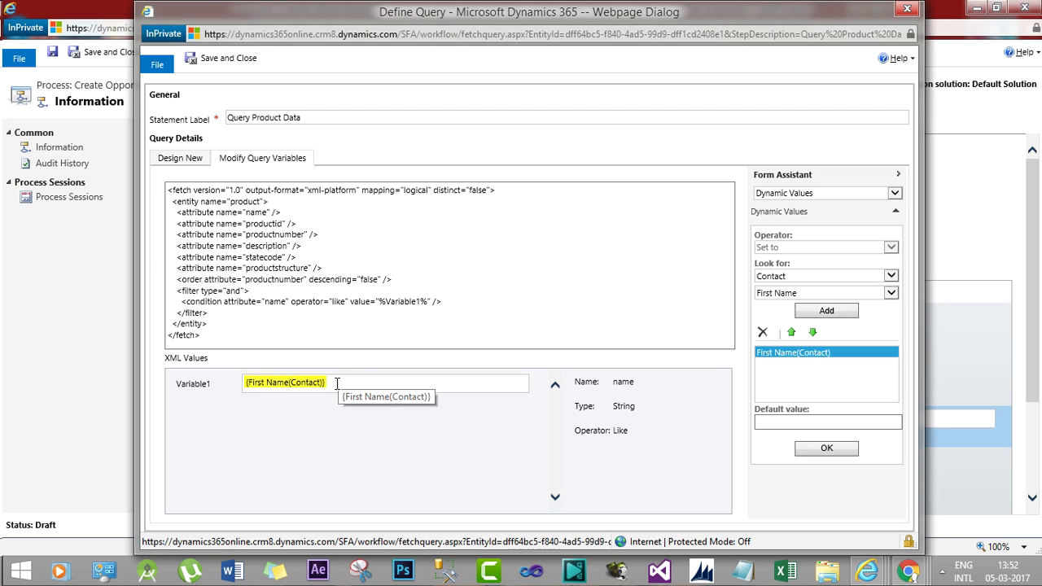
{"action": "left_click_drag", "start_coordinate": [336, 382], "coordinate": [242, 382]}
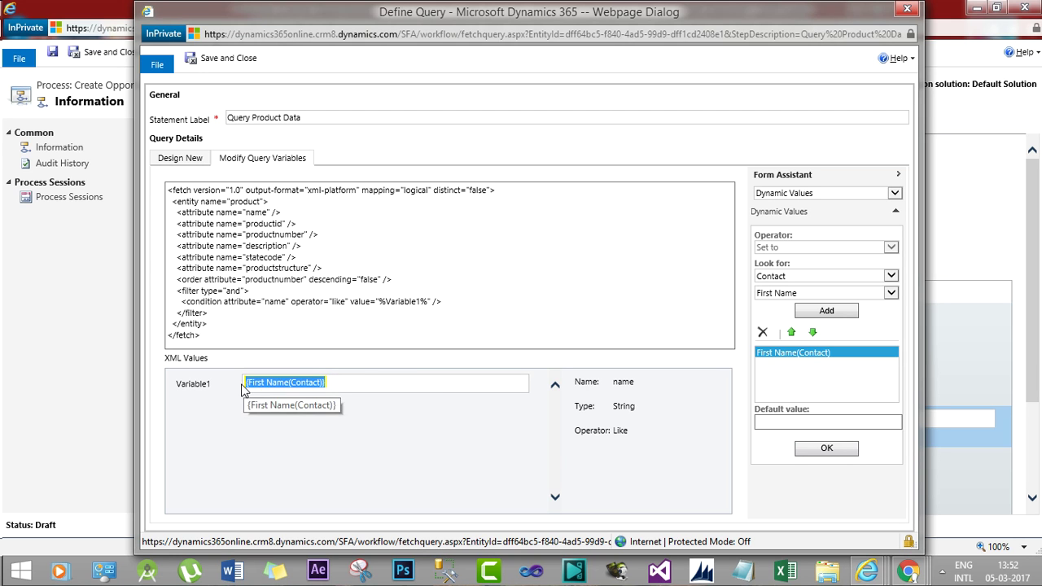
{"action": "key", "text": "Delete"}
{"action": "key", "text": "ctrl+v"}
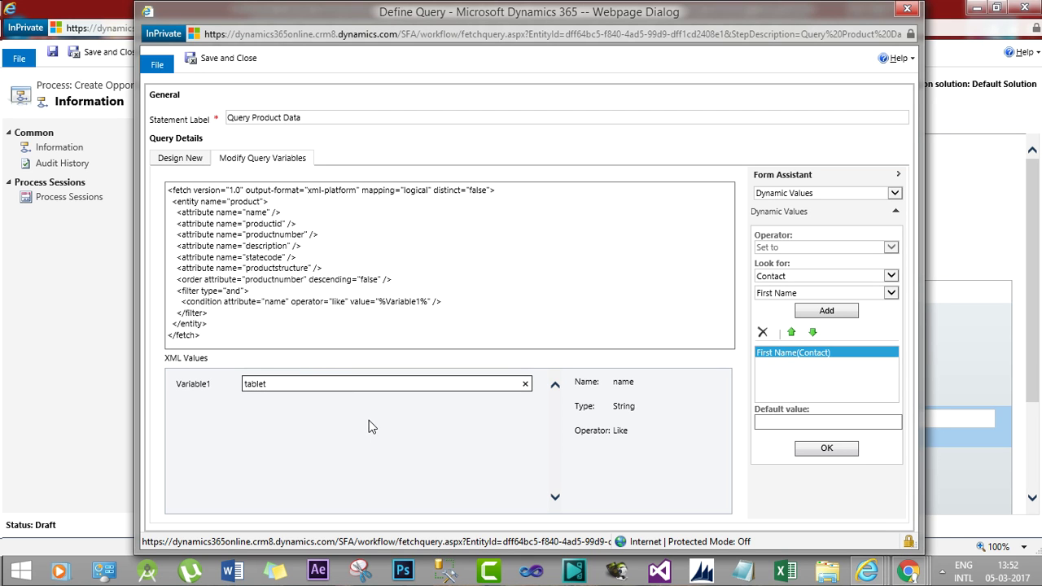
{"action": "left_click", "coordinate": [233, 61]}
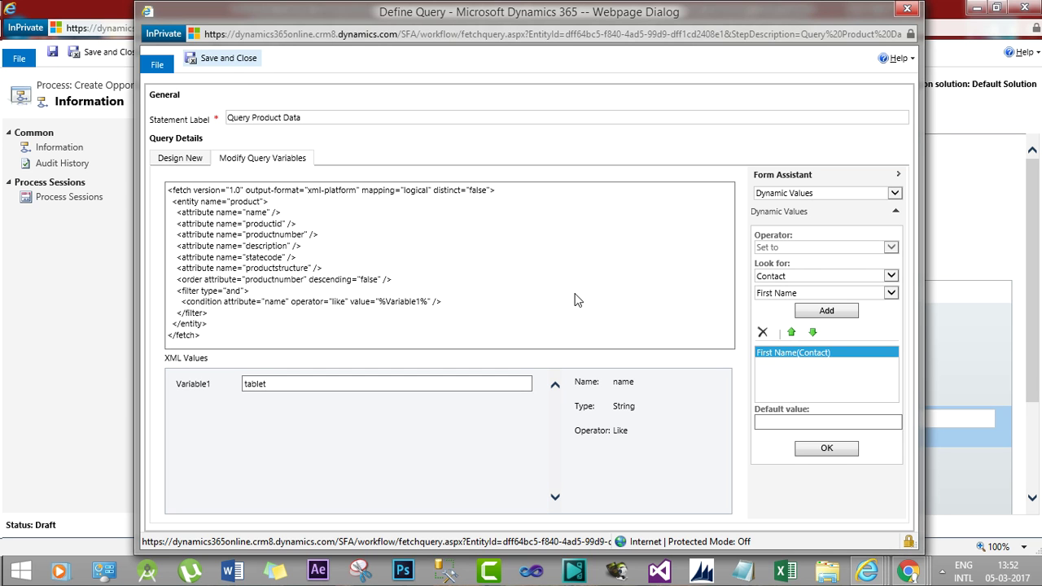
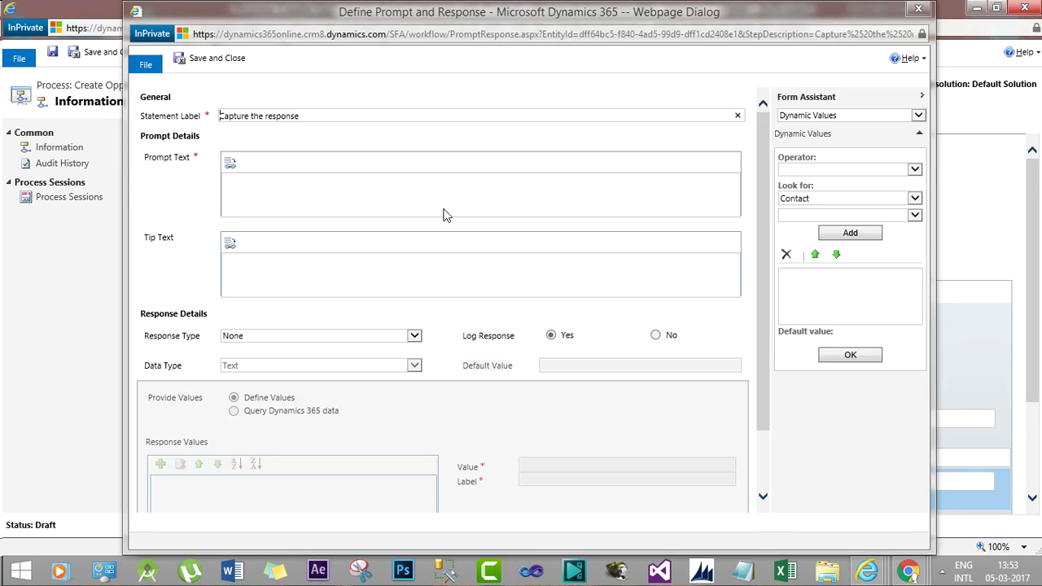
Step: Set the prompt text to "Please select a Product" and the response type to Option Set (picklist)
{"action": "left_click", "coordinate": [275, 189]}
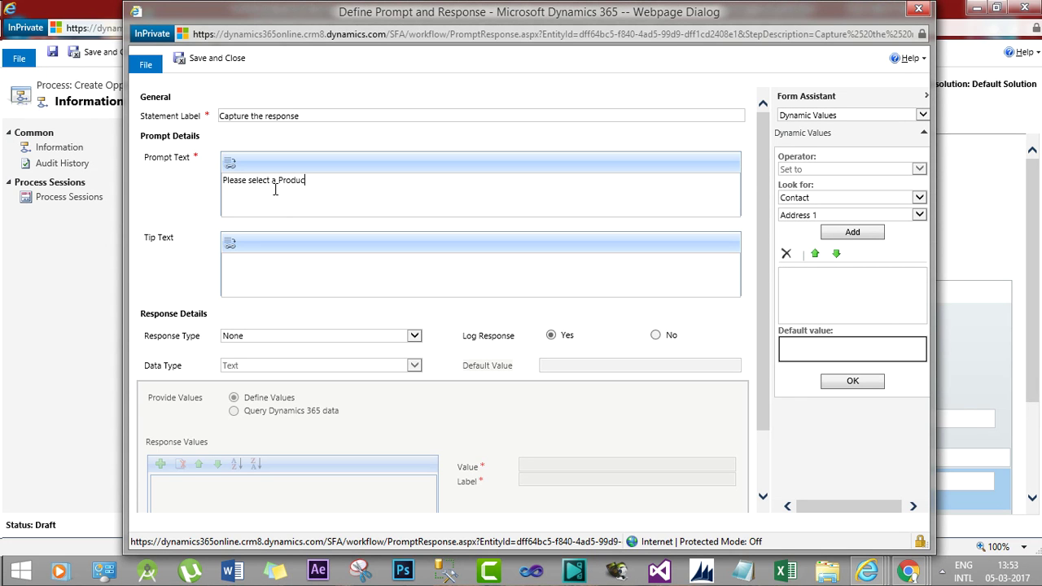
{"action": "left_click", "coordinate": [397, 336]}
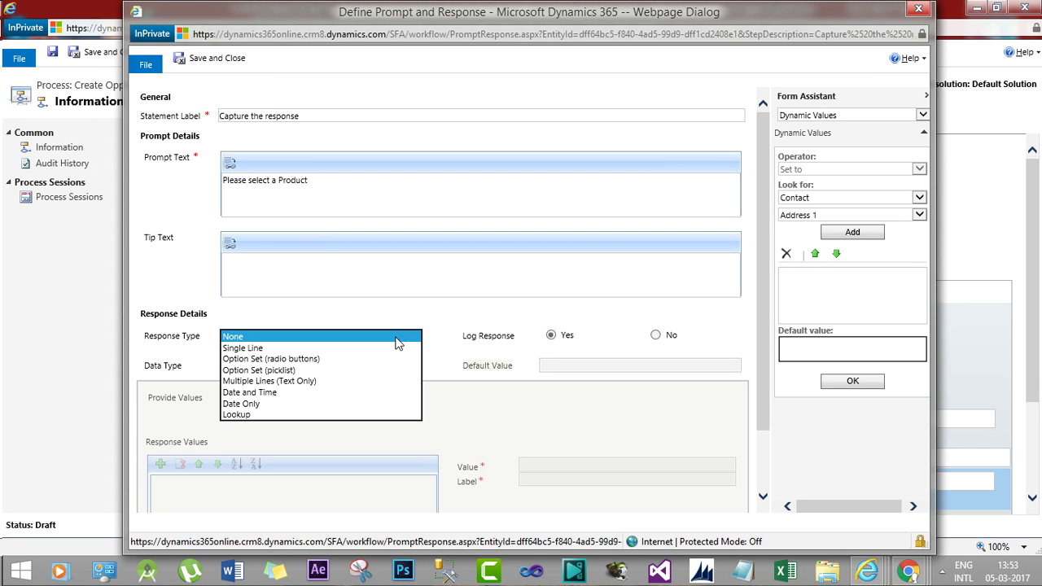
{"action": "left_click", "coordinate": [291, 370]}
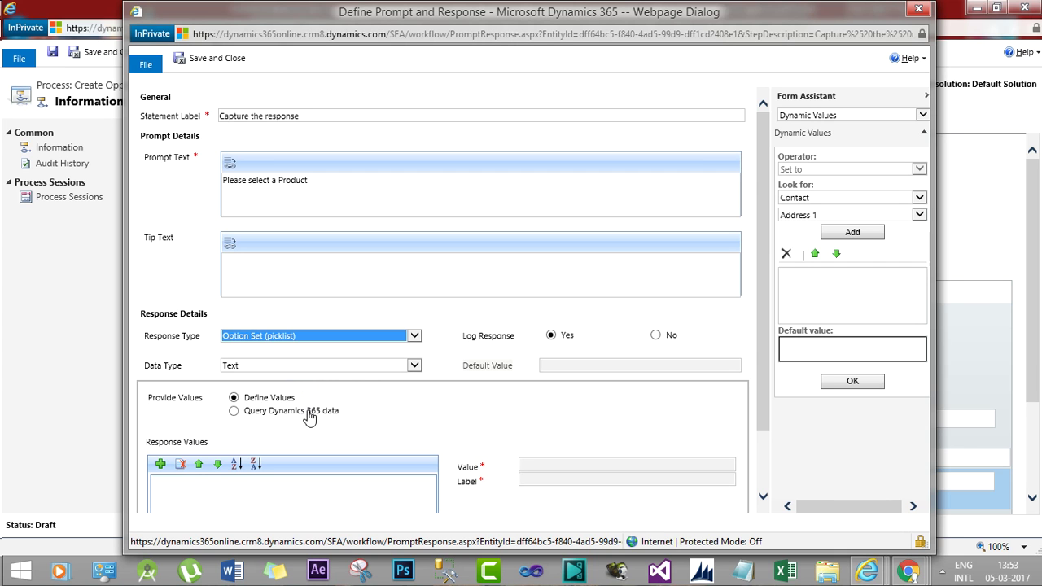
Step: Provide the response values by querying Dynamics 365 data, with Query Product Data as the query variable
{"action": "left_click", "coordinate": [234, 411]}
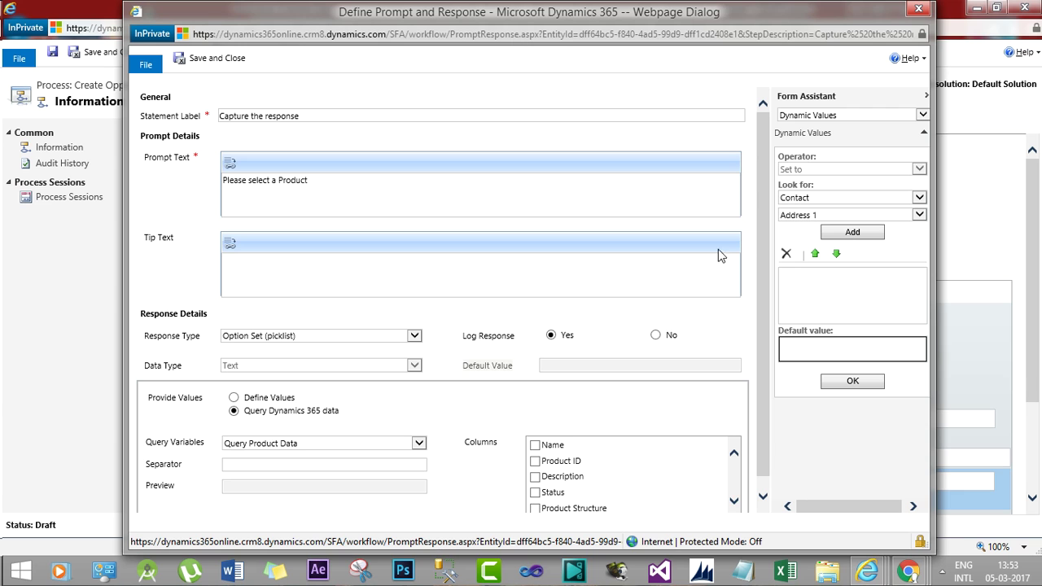
{"action": "scroll", "coordinate": [758, 224], "scroll_direction": "down", "scroll_amount": 1}
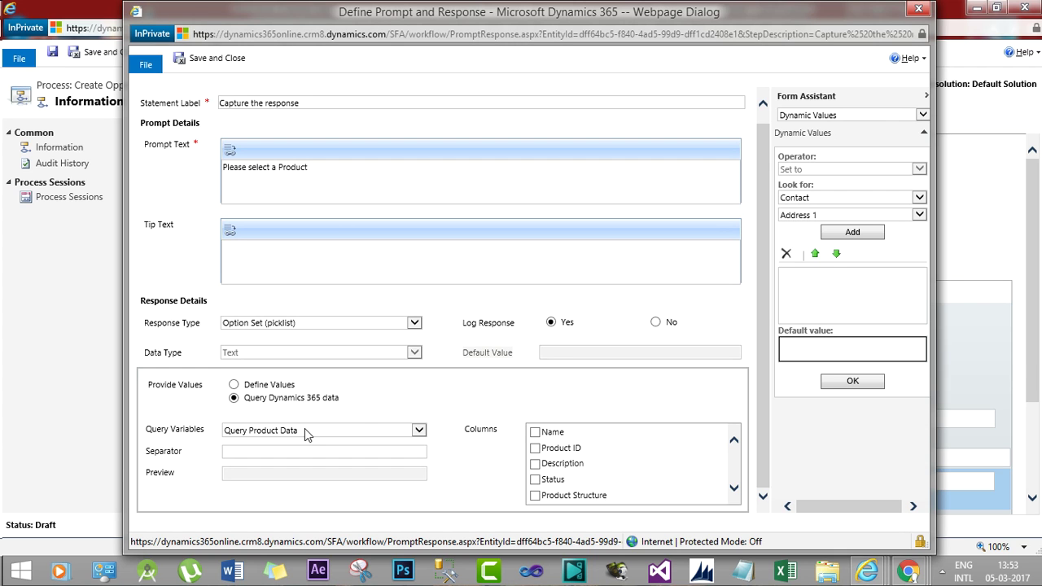
{"action": "left_click", "coordinate": [396, 434]}
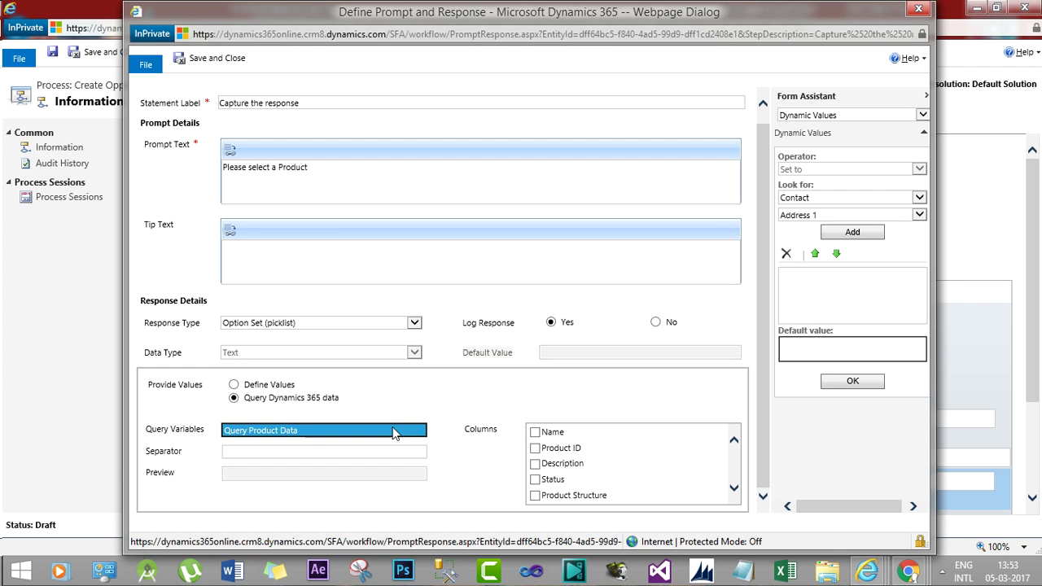
{"action": "left_click", "coordinate": [456, 449]}
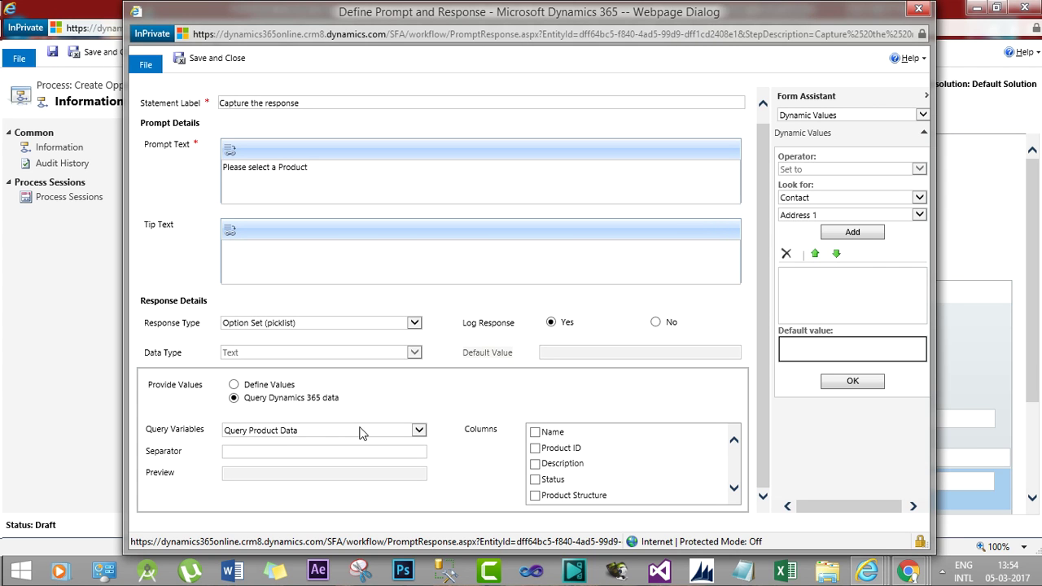
{"action": "left_click", "coordinate": [313, 432]}
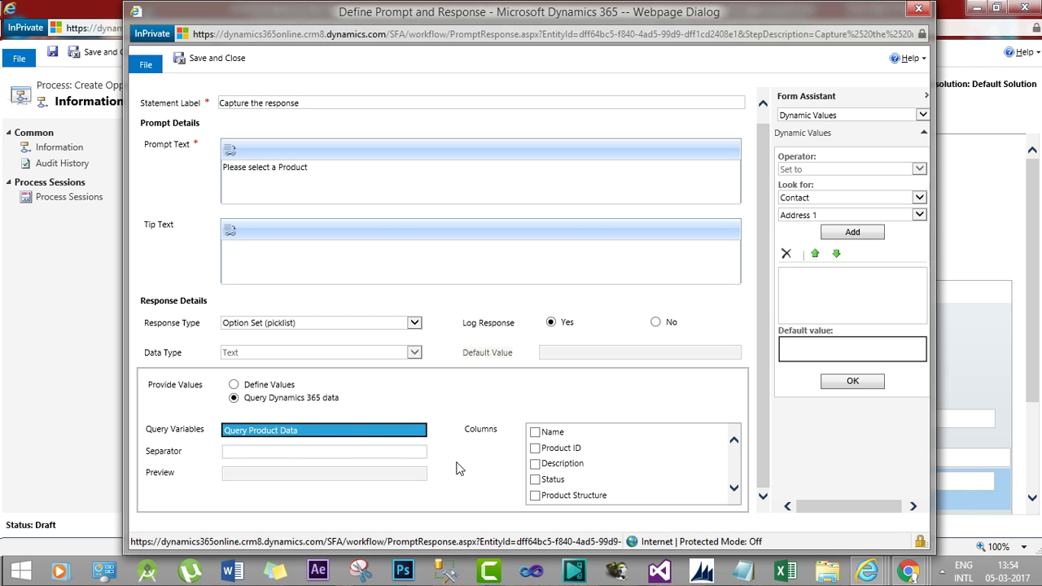
{"action": "left_click", "coordinate": [553, 438]}
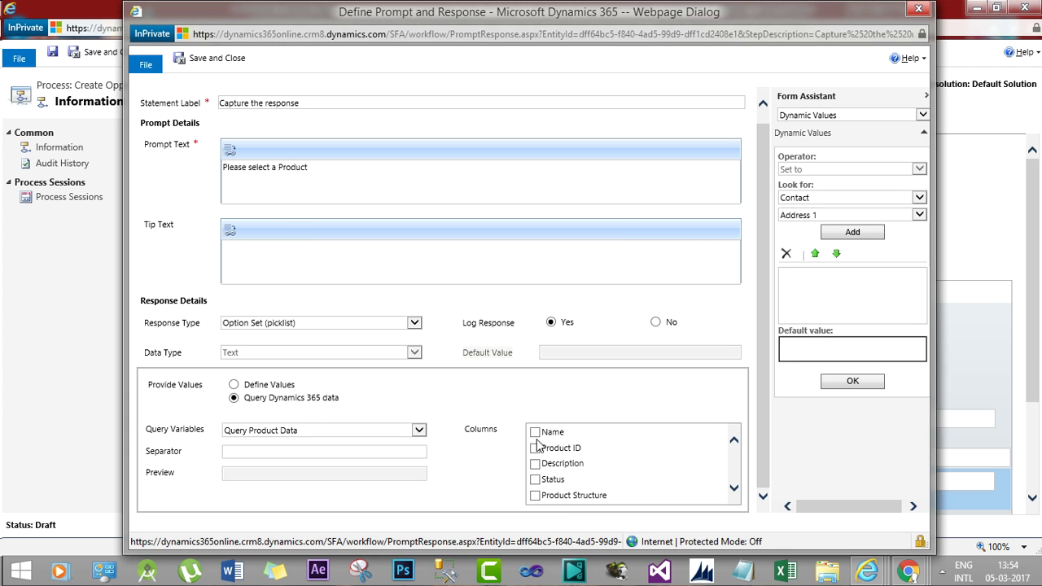
Step: Include the Name and Product ID columns in the response options and save the prompt and response
{"action": "left_click", "coordinate": [535, 433]}
{"action": "left_click", "coordinate": [534, 450]}
{"action": "left_click", "coordinate": [208, 61]}
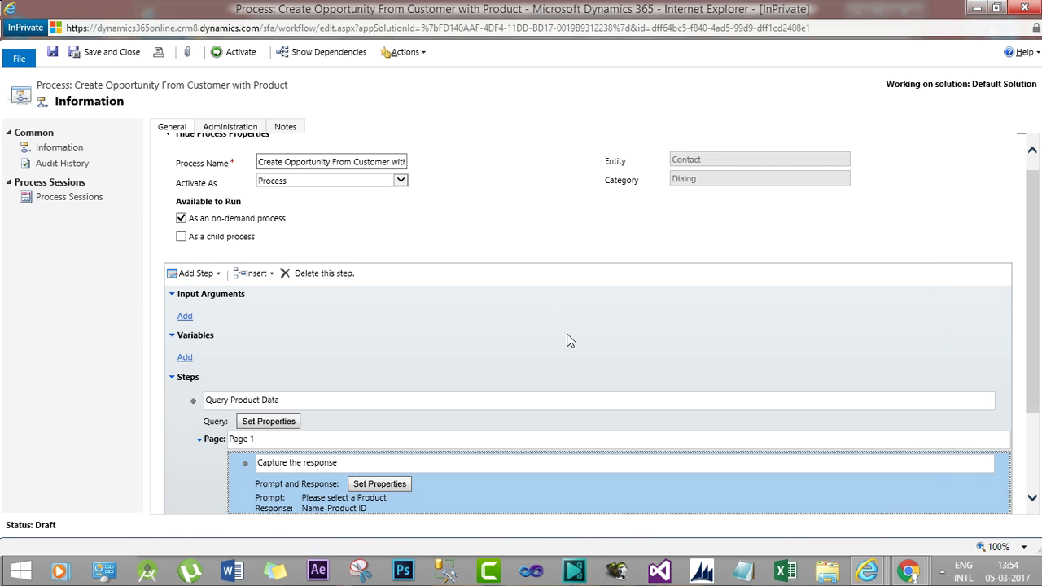
Step: Add a Create Record step after Page 1 with the description "Create Opportunity Record"
{"action": "left_click", "coordinate": [206, 459]}
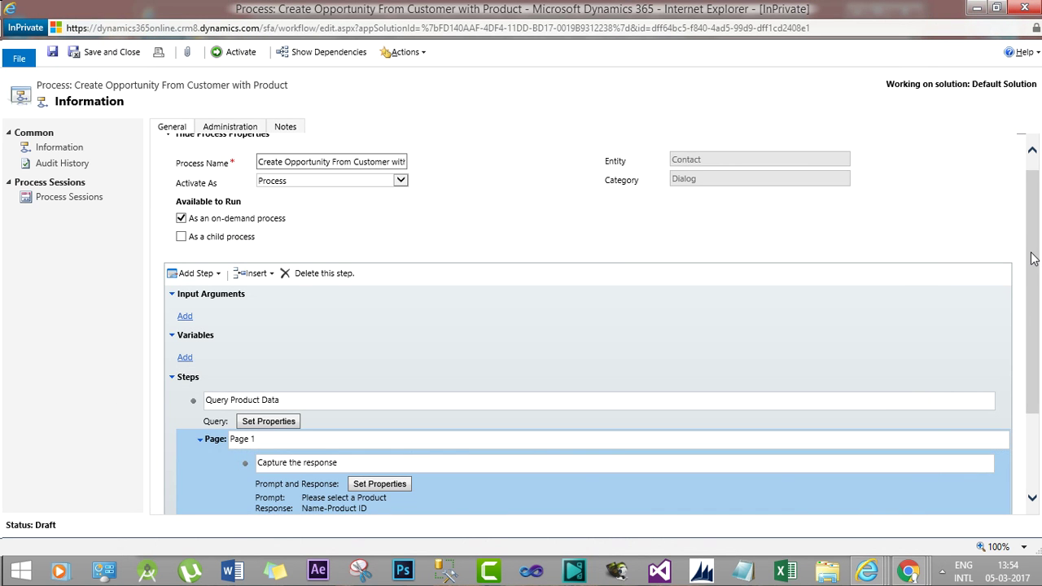
{"action": "scroll", "coordinate": [1040, 378], "scroll_direction": "down", "scroll_amount": 3}
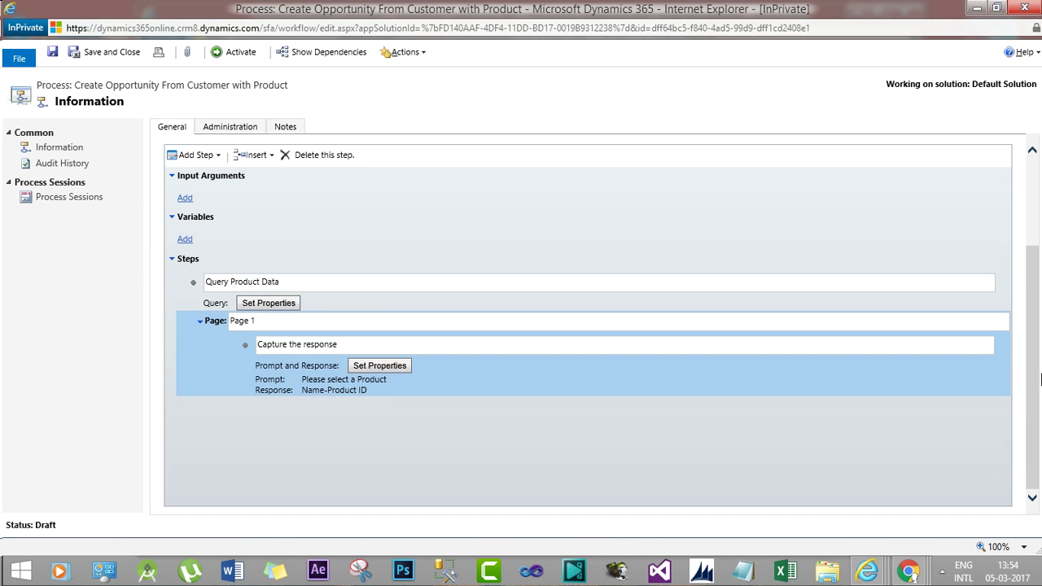
{"action": "left_click", "coordinate": [202, 156]}
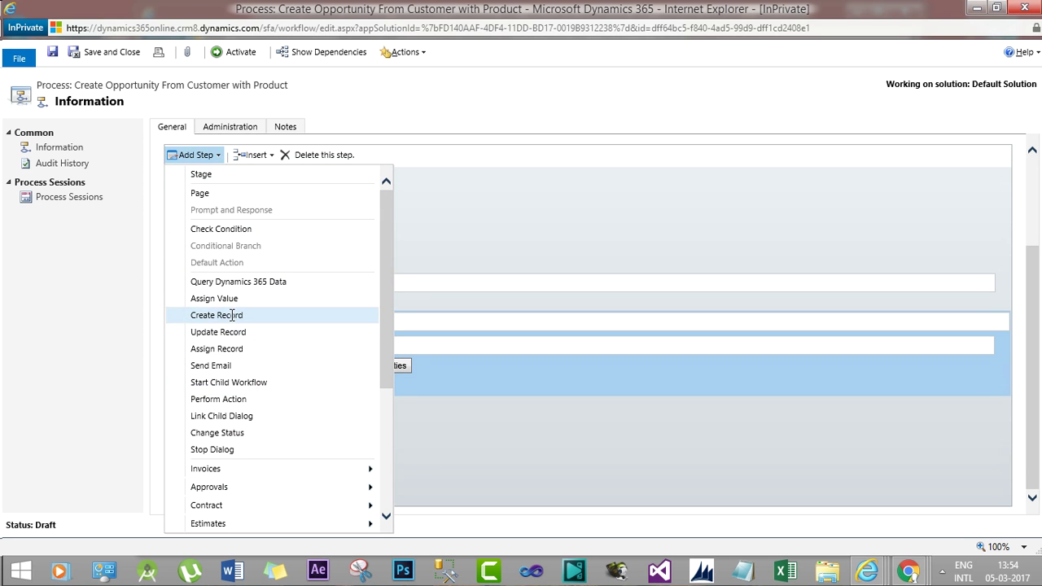
{"action": "left_click", "coordinate": [232, 315]}
{"action": "left_click", "coordinate": [303, 405]}
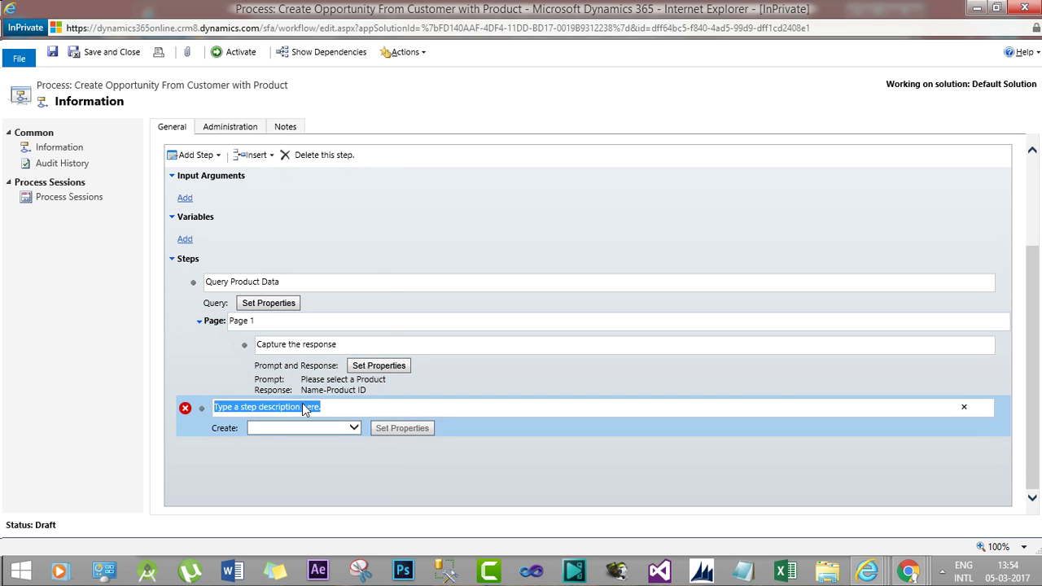
{"action": "type", "text": "Create Opp"}
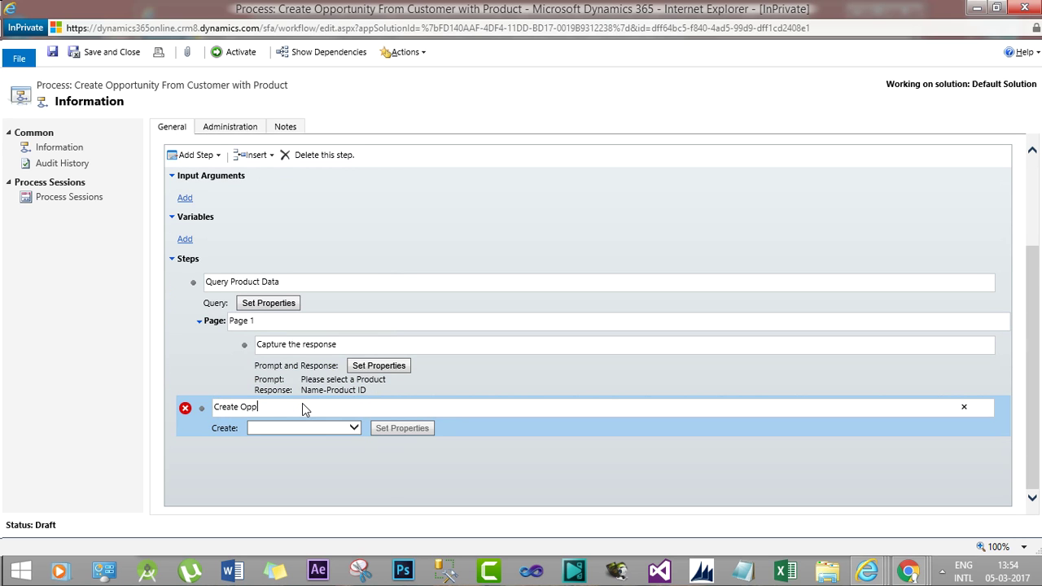
{"action": "type", "text": "ortunity Record"}
Step: Set the record type of the new create step to Opportunity and open the step's properties
{"action": "left_click", "coordinate": [333, 428]}
{"action": "key", "text": "o"}
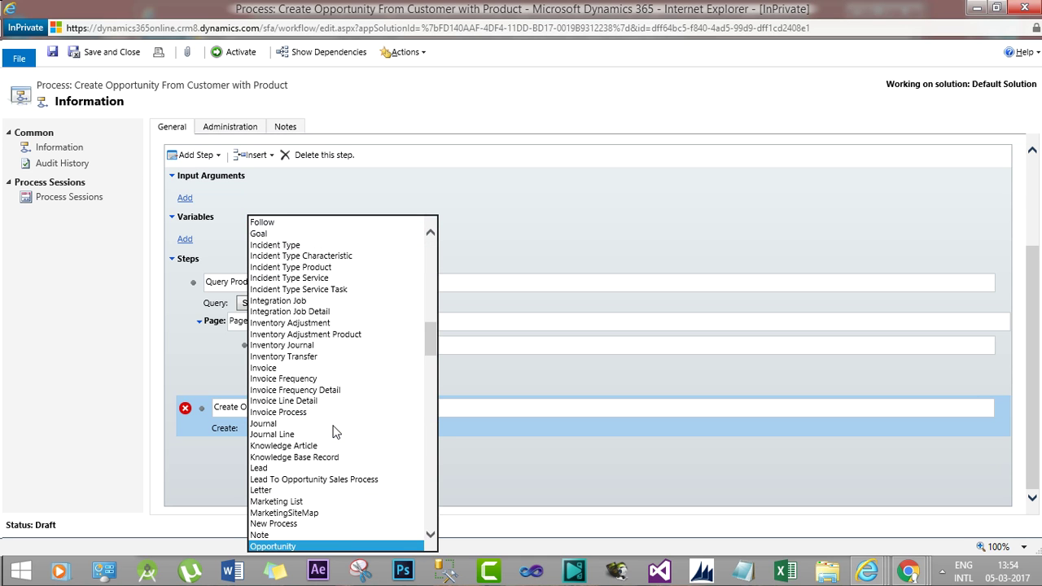
{"action": "left_click", "coordinate": [325, 545]}
{"action": "left_click", "coordinate": [402, 429]}
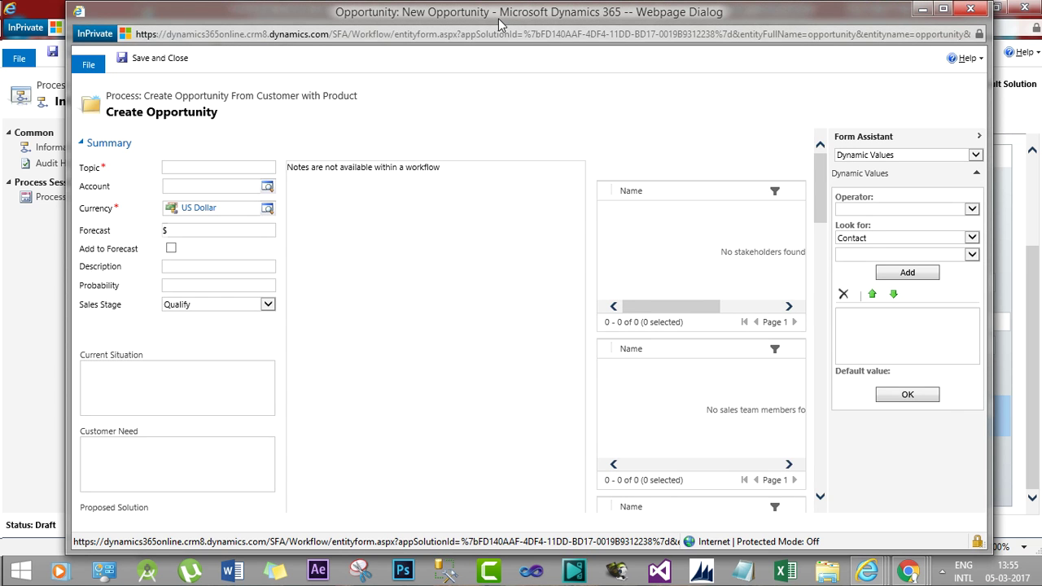
Step: Insert the Name from Capture the response (Product) as a dynamic value in the opportunity's Topic
{"action": "left_click", "coordinate": [170, 167]}
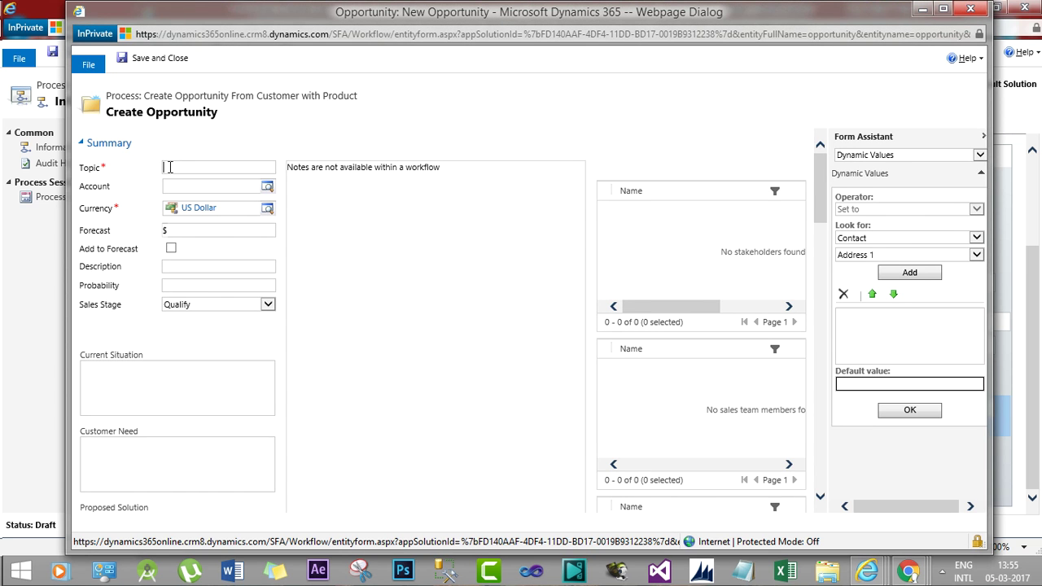
{"action": "left_click", "coordinate": [910, 241]}
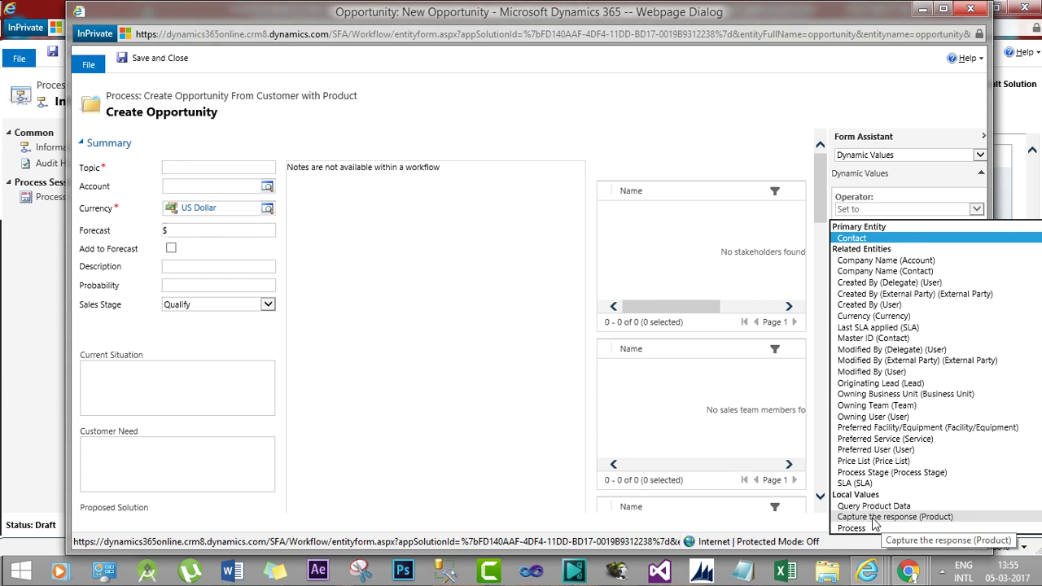
{"action": "left_click", "coordinate": [895, 517]}
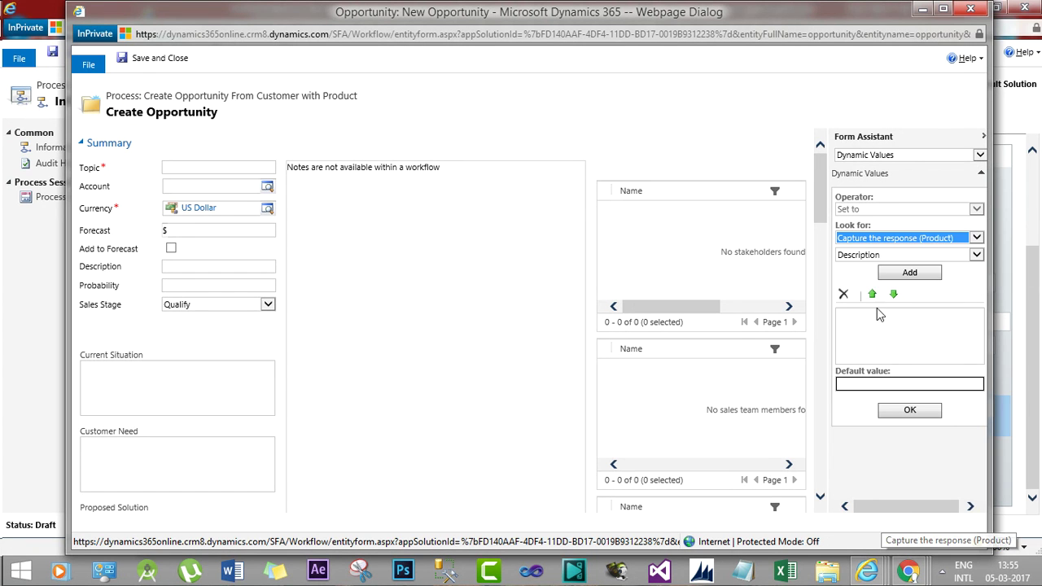
{"action": "left_click", "coordinate": [875, 259]}
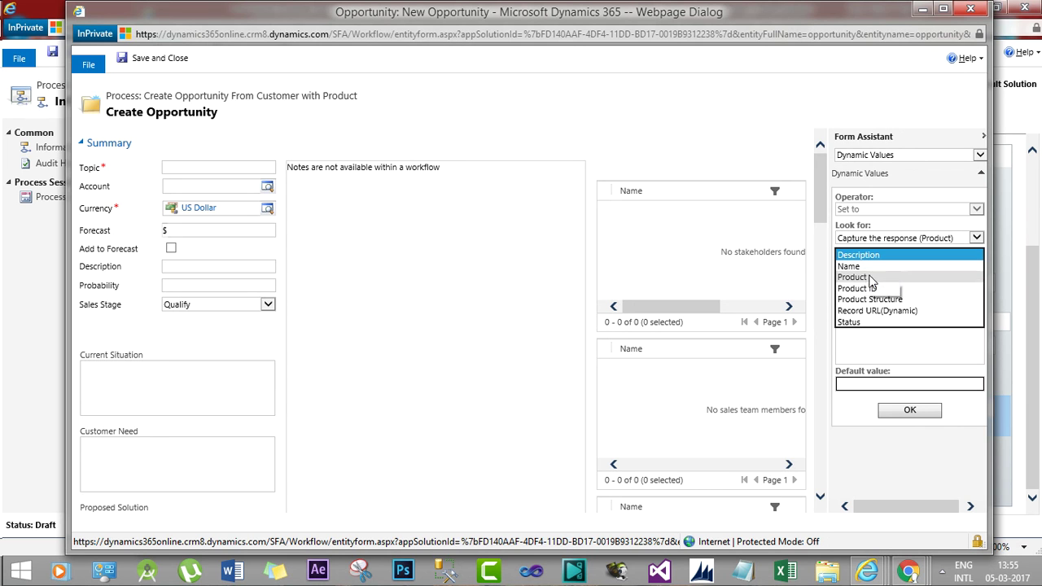
{"action": "left_click", "coordinate": [863, 267]}
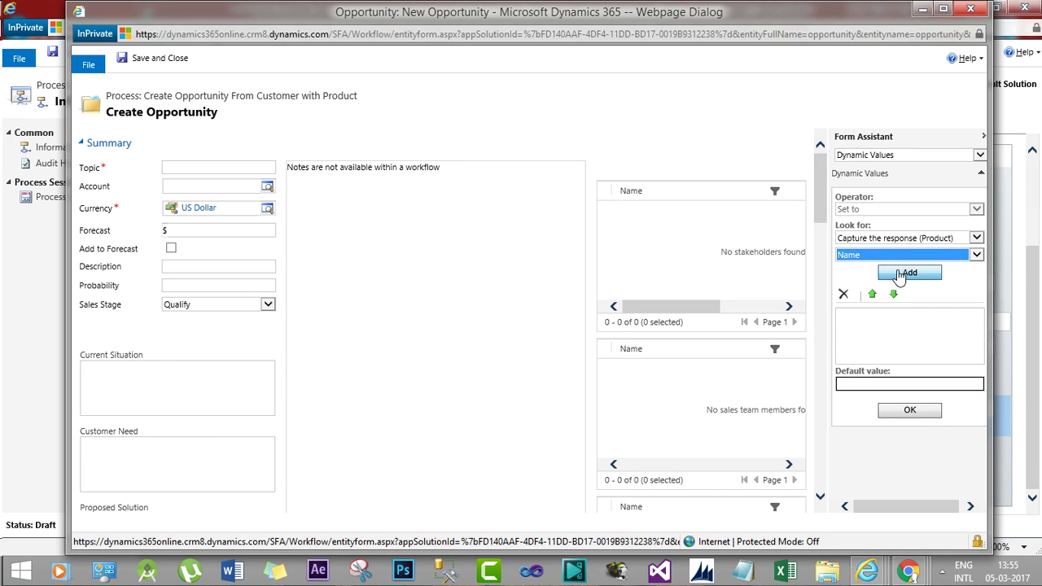
{"action": "left_click", "coordinate": [900, 275]}
{"action": "left_click", "coordinate": [879, 317]}
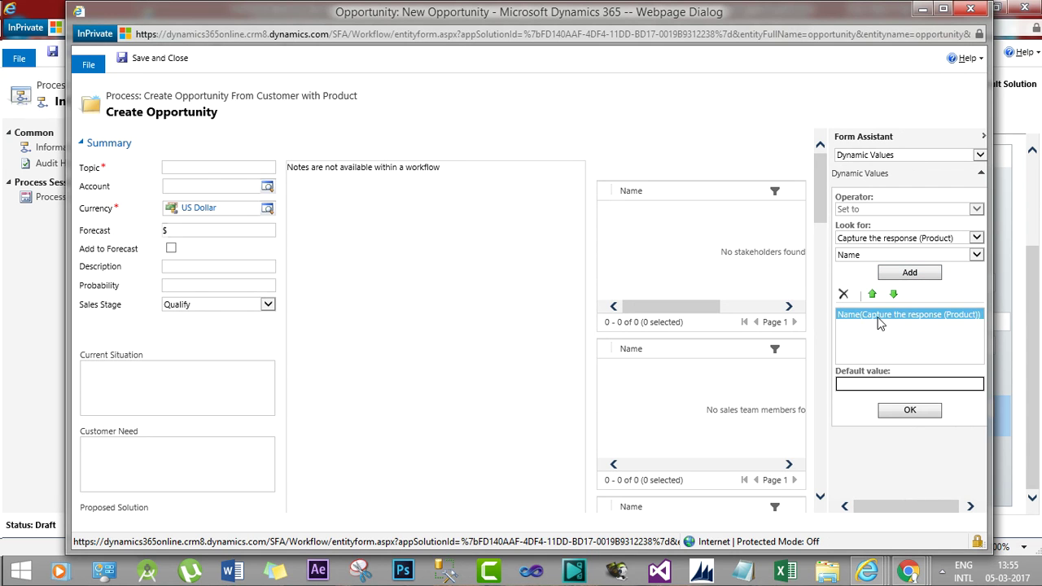
{"action": "left_click", "coordinate": [909, 409]}
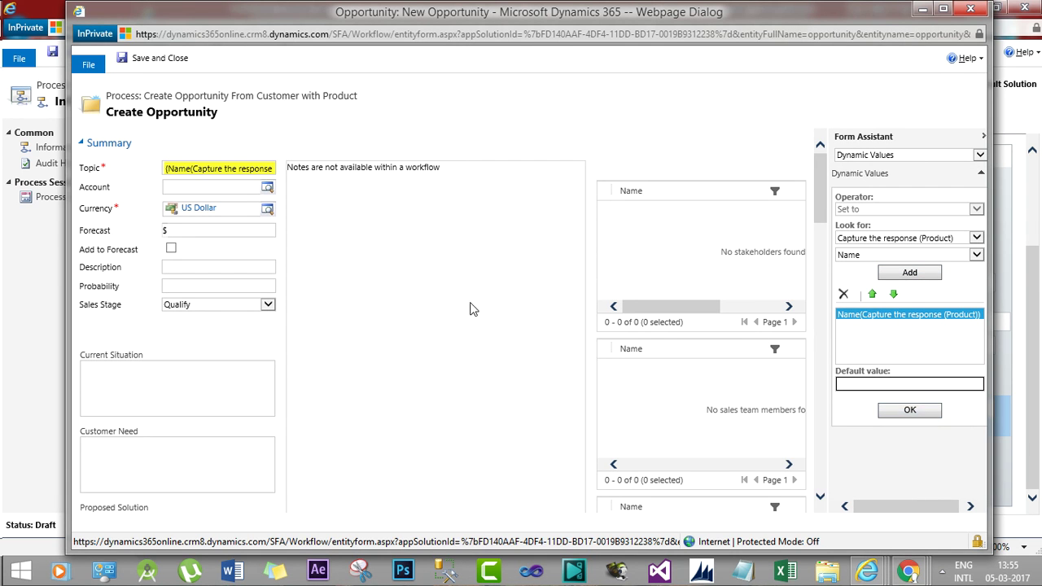
Step: Add the text "Opportunity for" before the product name in the Topic and "for the customer" after it
{"action": "left_click", "coordinate": [163, 168]}
{"action": "type", "text": "Opp"}
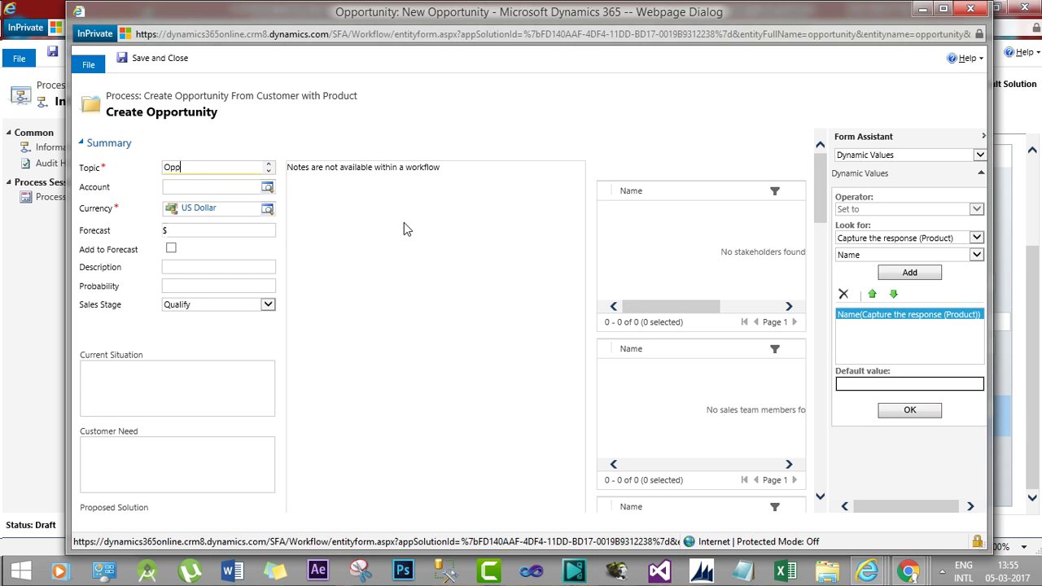
{"action": "type", "text": "ortunity for"}
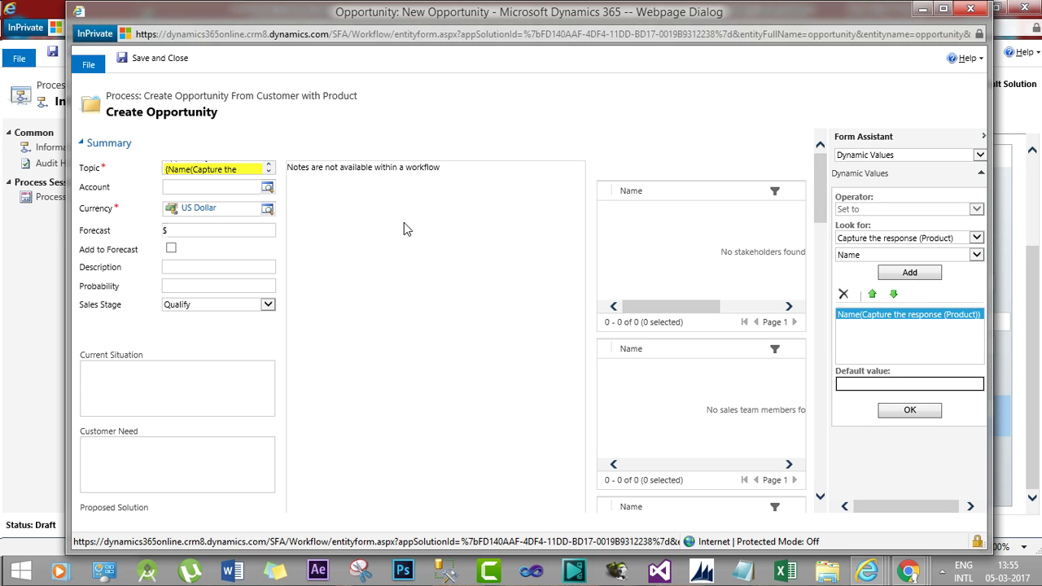
{"action": "key", "text": "BackSpace"}
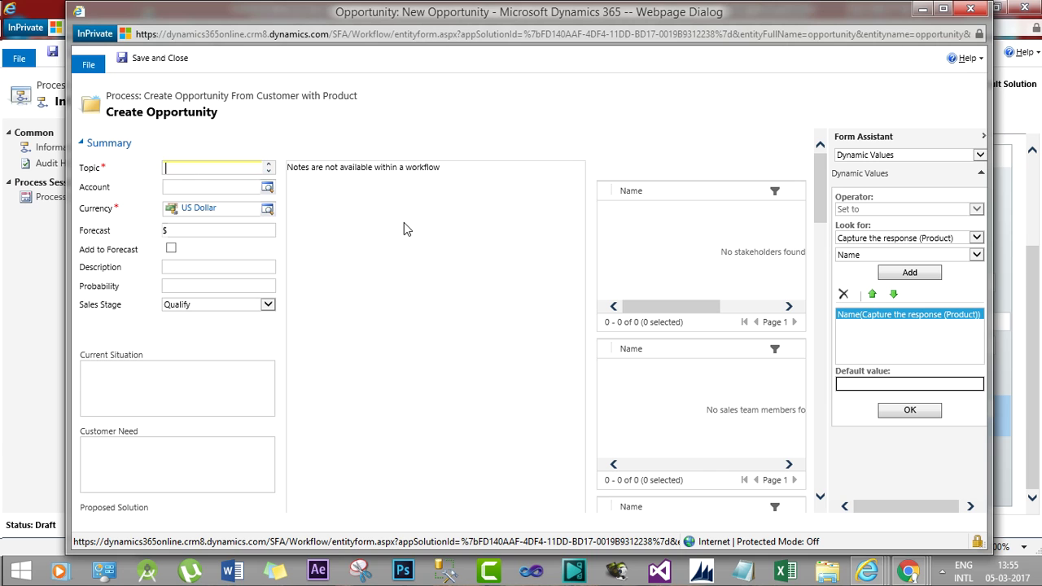
{"action": "type", "text": "for the customer"}
{"action": "left_click", "coordinate": [213, 185]}
Step: Insert the Full Name of the Contact as a dynamic value at the end of the opportunity's Topic
{"action": "left_click", "coordinate": [229, 169]}
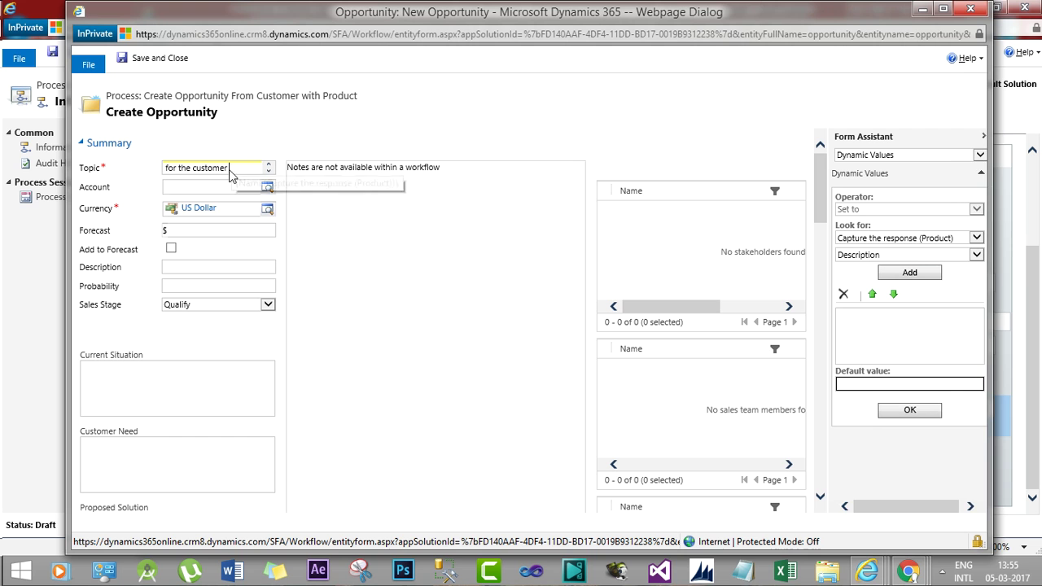
{"action": "left_click", "coordinate": [953, 244]}
{"action": "left_click", "coordinate": [871, 27]}
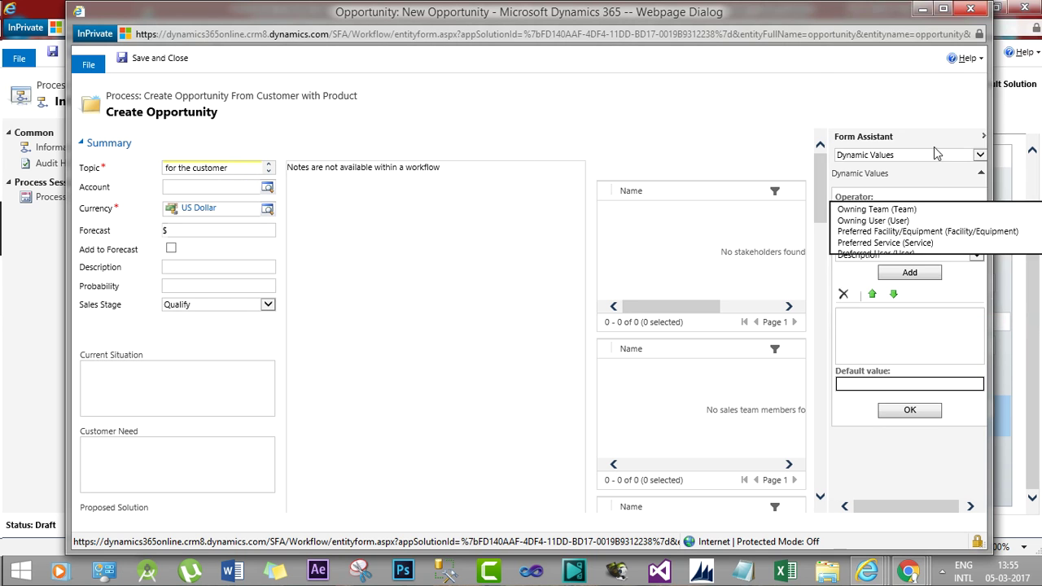
{"action": "left_click", "coordinate": [911, 254]}
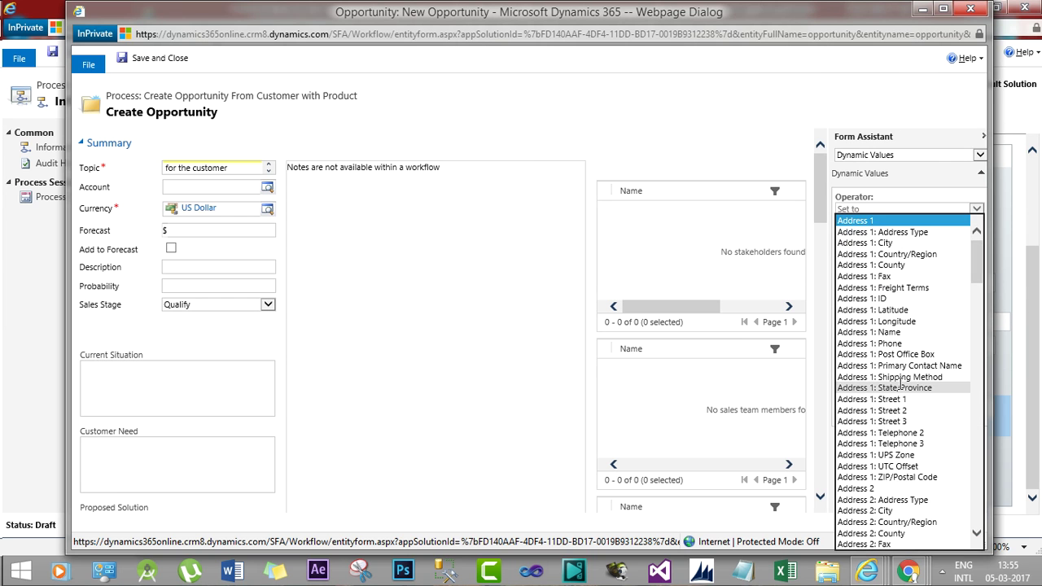
{"action": "key", "text": "Page_Down"}
{"action": "key", "text": "Page_Down"}
{"action": "key", "text": "Page_Down"}
{"action": "key", "text": "Down"}
{"action": "key", "text": "Down"}
{"action": "key", "text": "Down"}
{"action": "key", "text": "Down"}
{"action": "key", "text": "Down"}
{"action": "key", "text": "Down"}
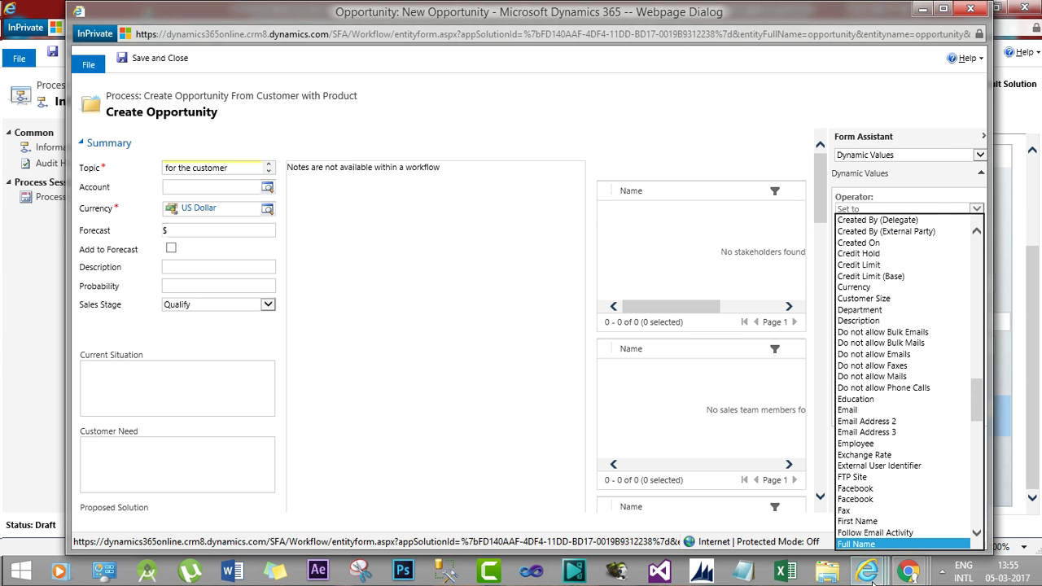
{"action": "key", "text": "Return"}
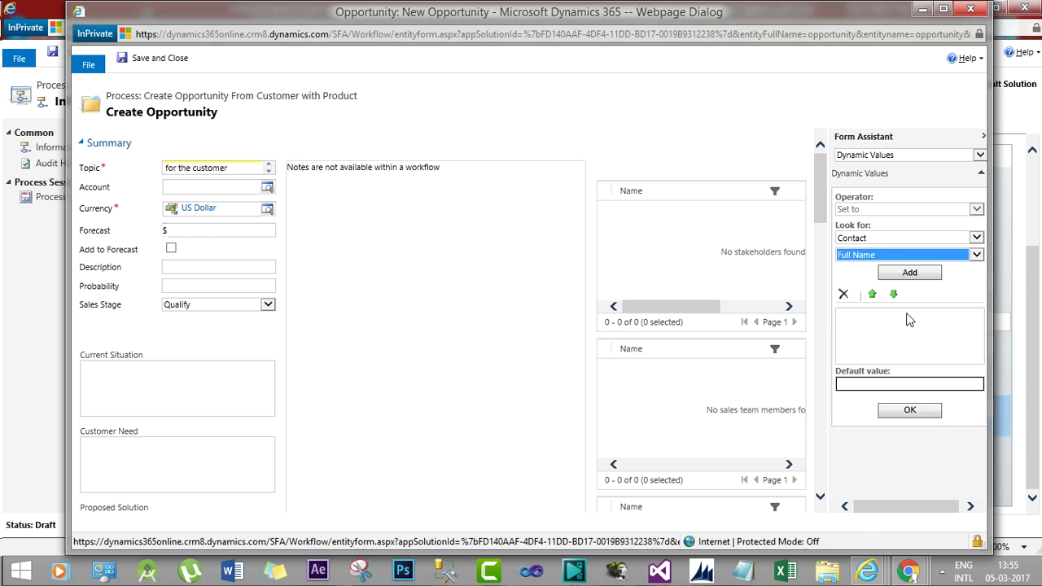
{"action": "left_click", "coordinate": [909, 272]}
{"action": "left_click", "coordinate": [884, 322]}
{"action": "left_click", "coordinate": [908, 409]}
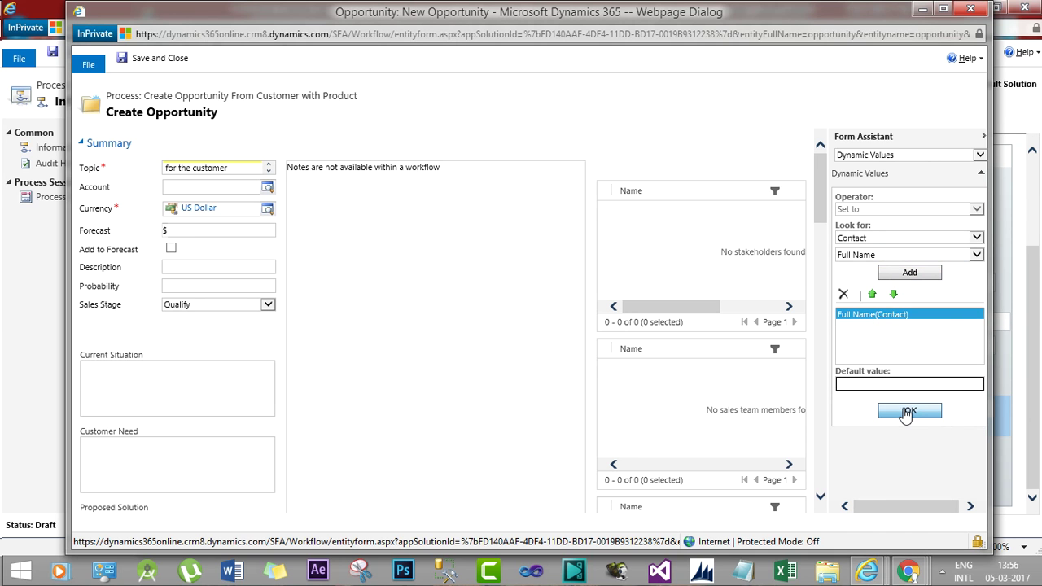
Step: Review the whole Topic expression, from its opening text through the product name to the contact's full name
{"action": "left_click", "coordinate": [266, 173]}
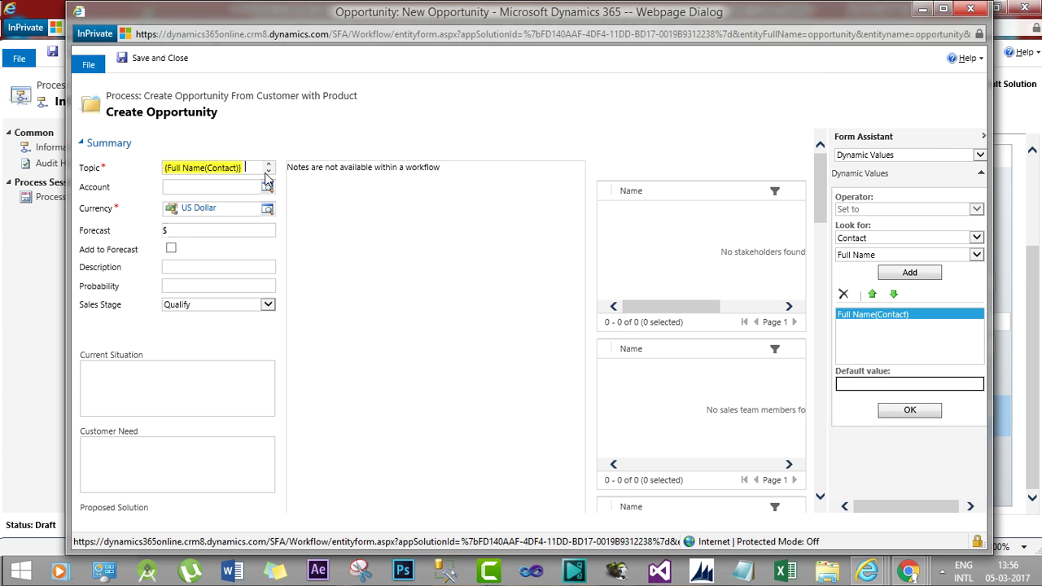
{"action": "left_click", "coordinate": [267, 173]}
{"action": "left_click", "coordinate": [267, 167]}
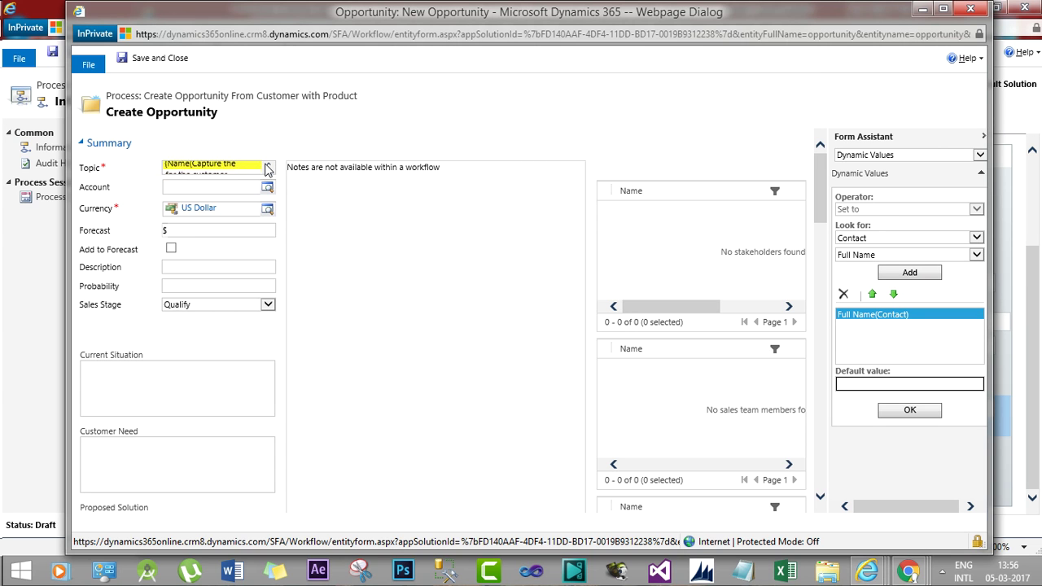
{"action": "left_click", "coordinate": [267, 166]}
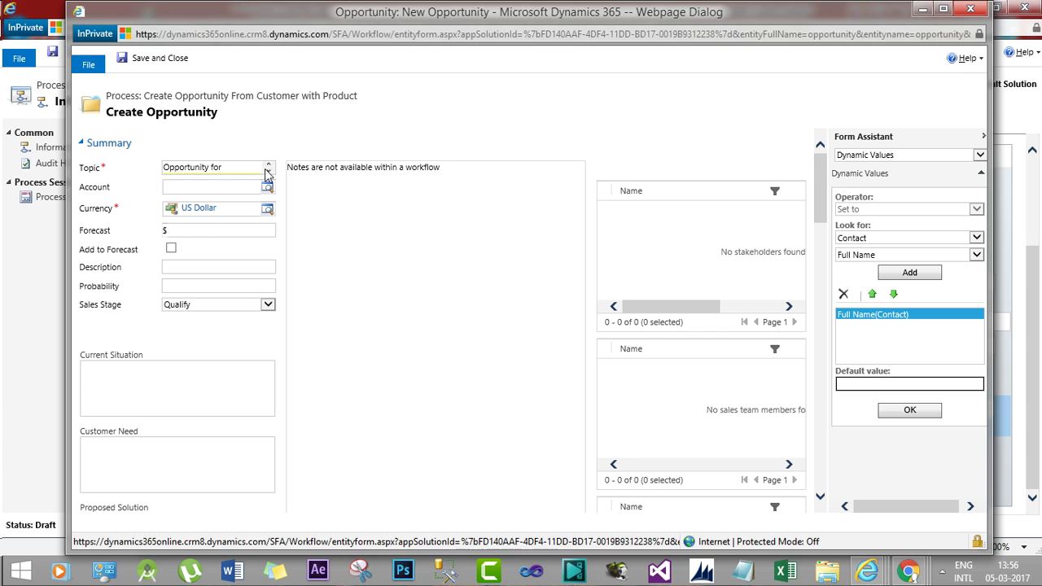
{"action": "left_click", "coordinate": [267, 173]}
{"action": "left_click", "coordinate": [266, 172]}
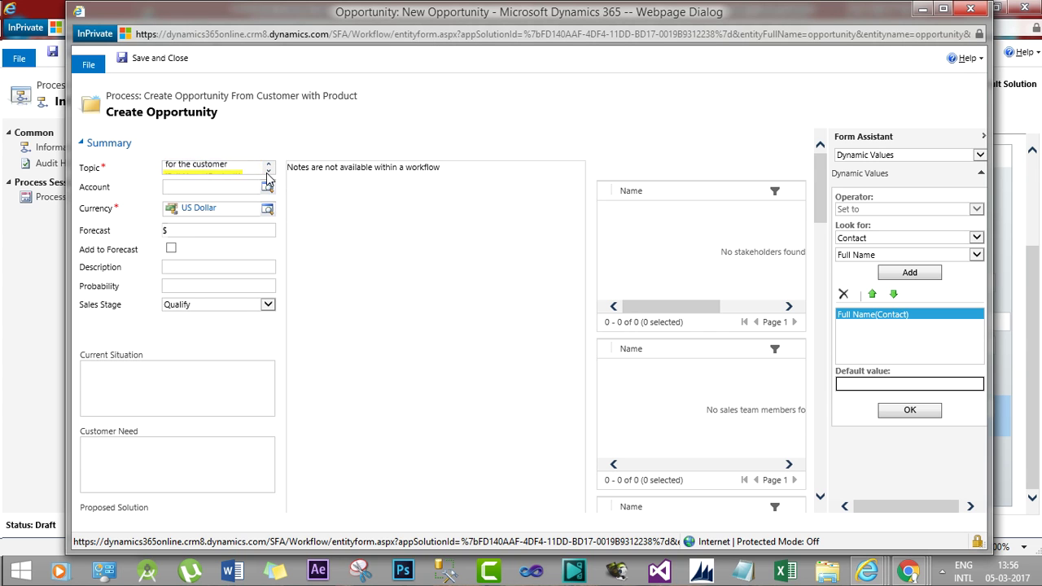
{"action": "scroll", "coordinate": [266, 172], "scroll_direction": "up", "scroll_amount": 1}
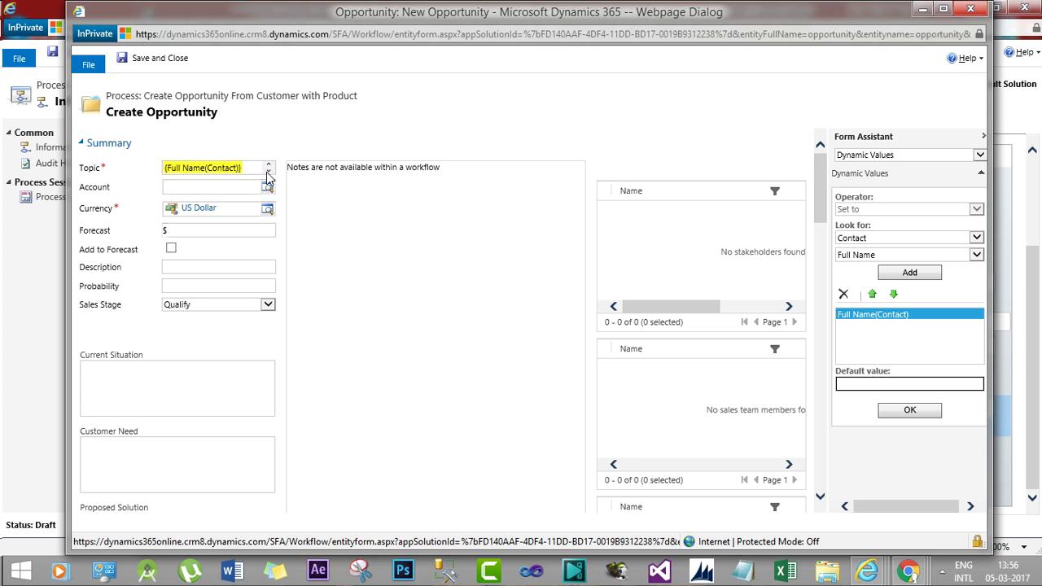
{"action": "scroll", "coordinate": [268, 167], "scroll_direction": "down", "scroll_amount": 1}
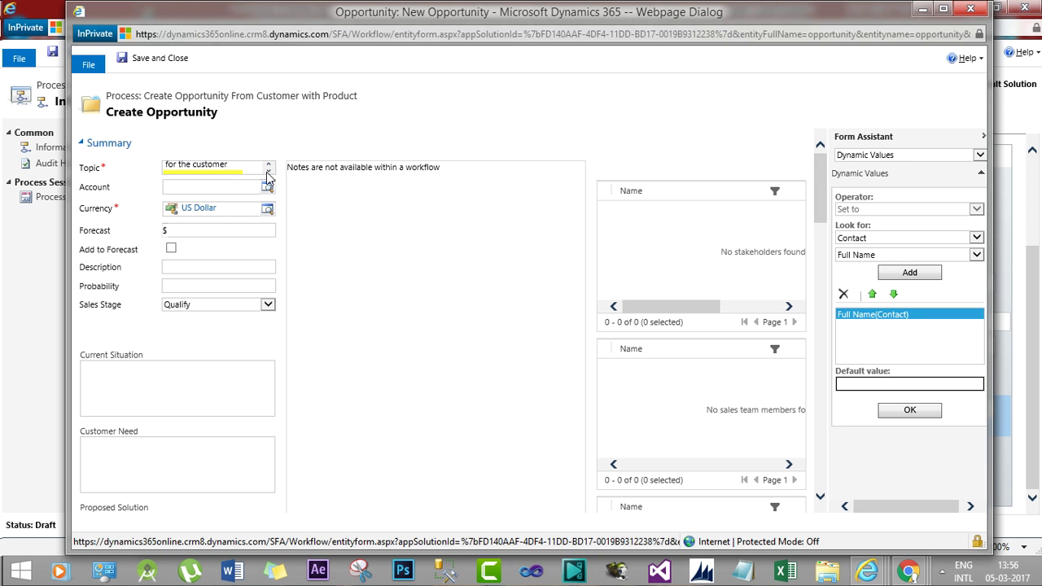
{"action": "scroll", "coordinate": [269, 168], "scroll_direction": "up", "scroll_amount": 1}
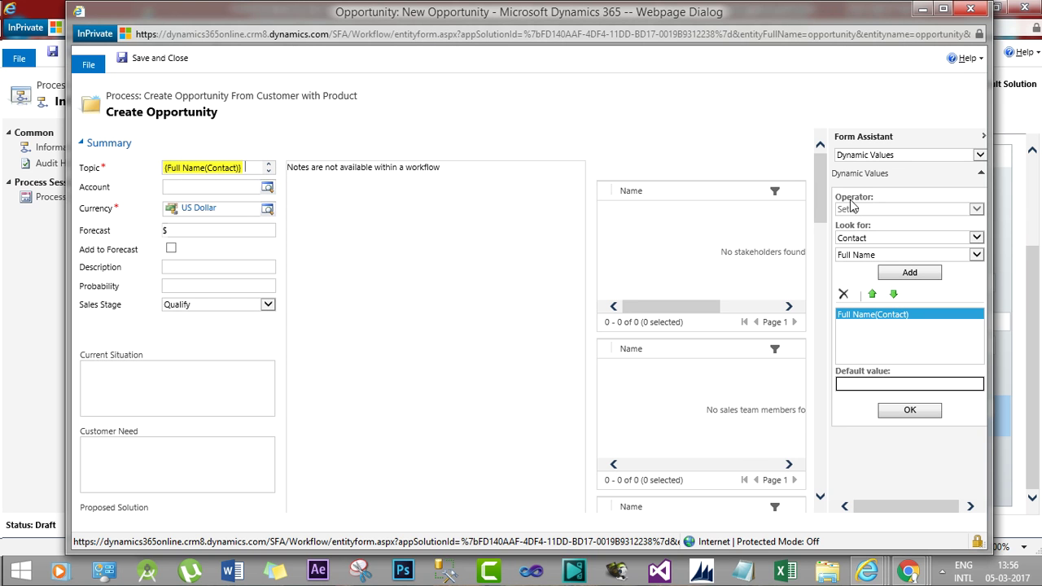
Step: Set Potential Customer under Additional Fields to the dynamic value Contact(Contact), then save and close the opportunity properties
{"action": "left_click_drag", "start_coordinate": [821, 203], "coordinate": [822, 366]}
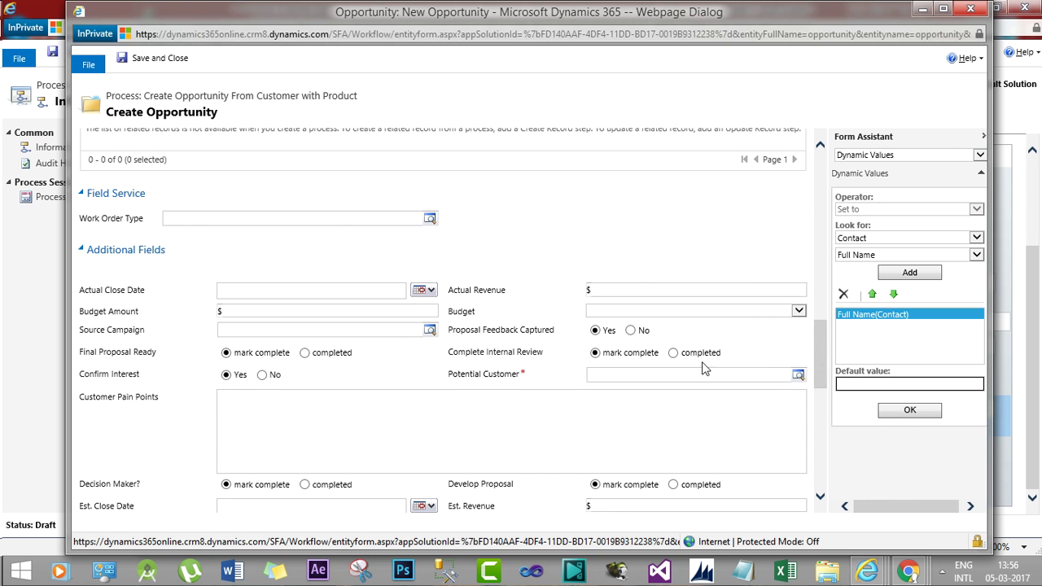
{"action": "left_click", "coordinate": [636, 373]}
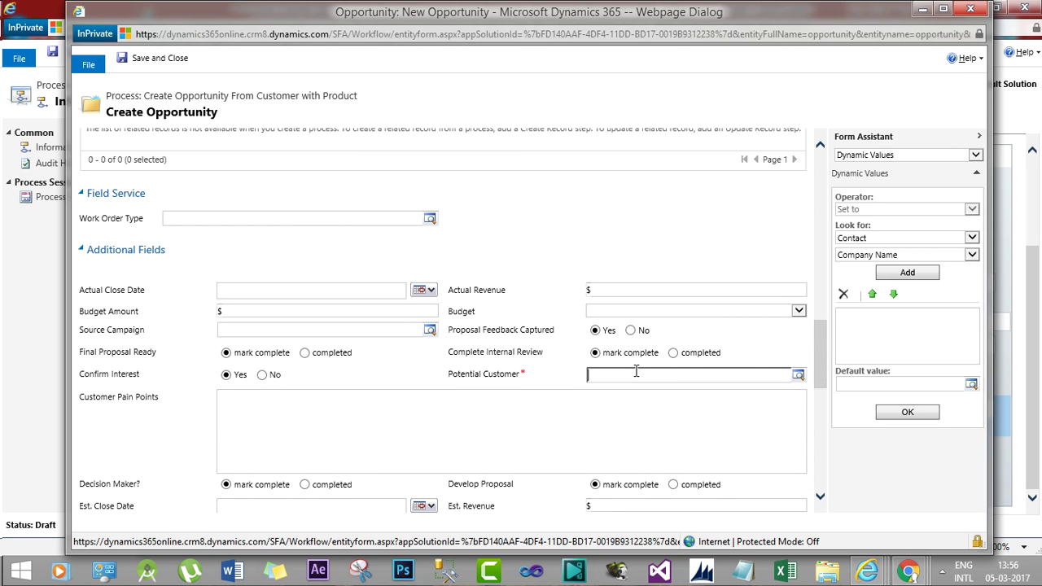
{"action": "left_click", "coordinate": [911, 254]}
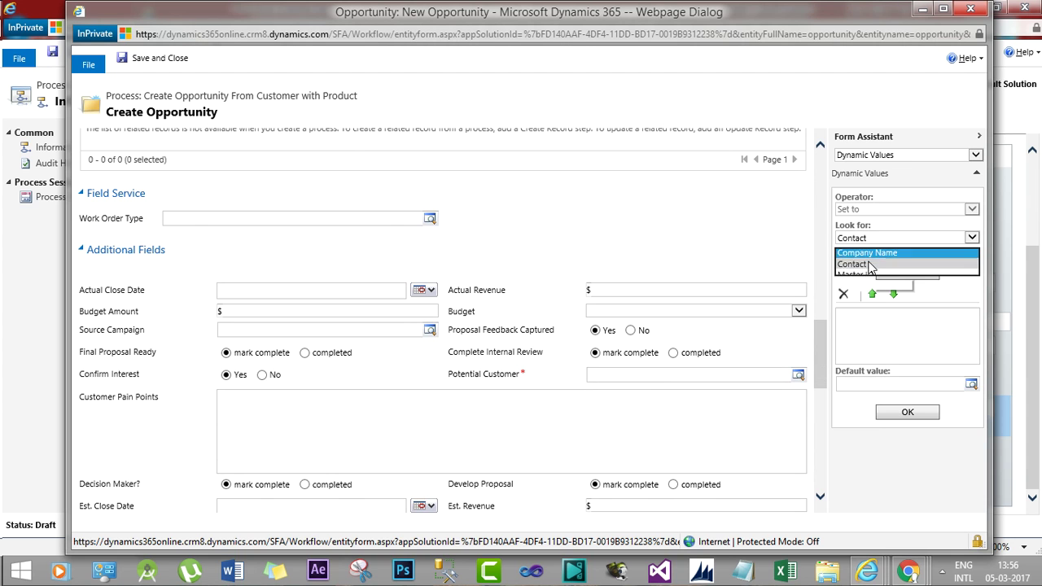
{"action": "left_click", "coordinate": [867, 266]}
{"action": "left_click", "coordinate": [900, 272]}
{"action": "left_click", "coordinate": [892, 317]}
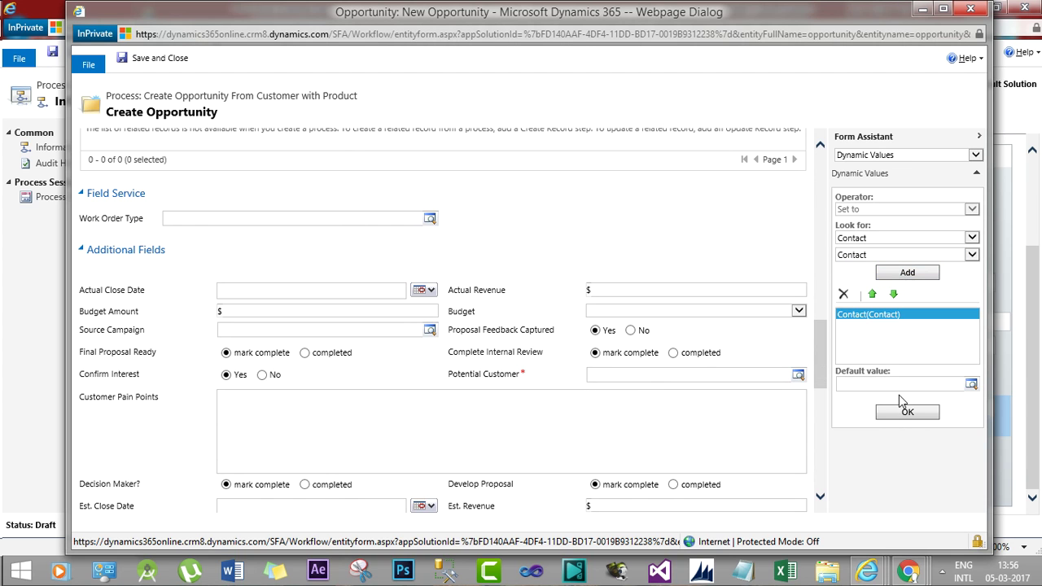
{"action": "left_click", "coordinate": [905, 412]}
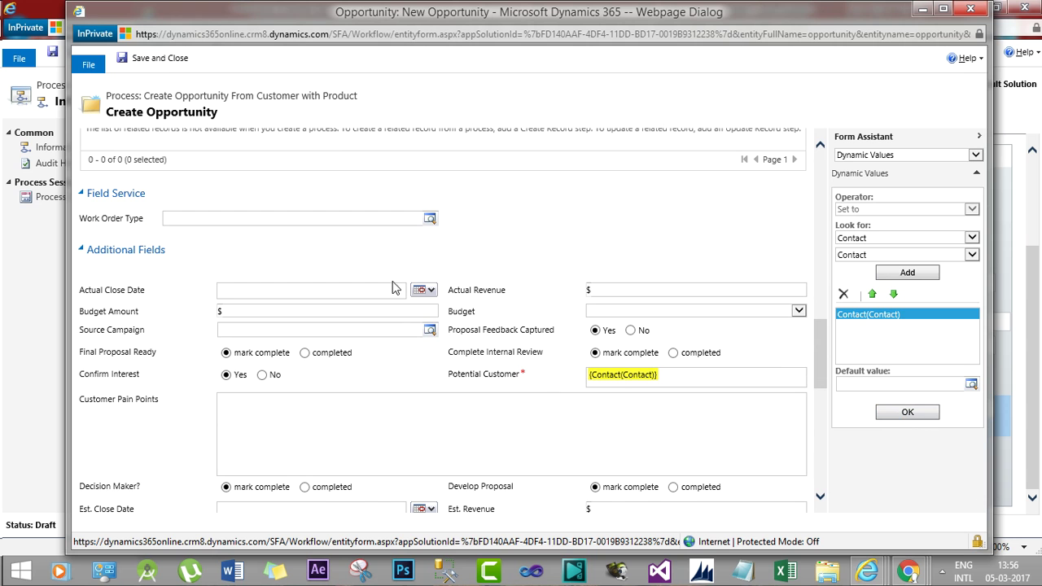
{"action": "left_click", "coordinate": [160, 61]}
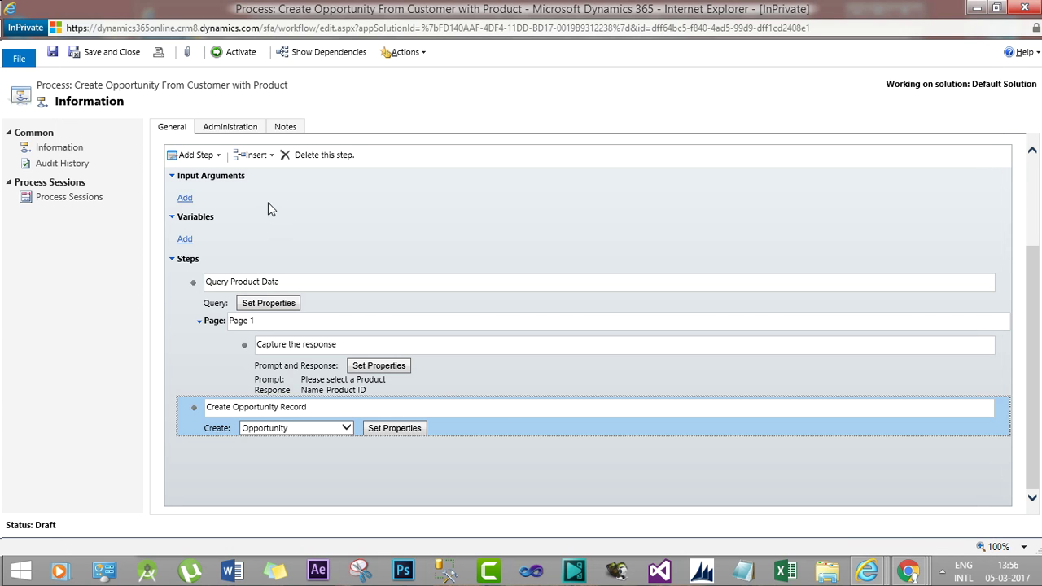
Step: Activate the Create Opportunity From Customer with Product process and confirm the activation
{"action": "left_click", "coordinate": [342, 469]}
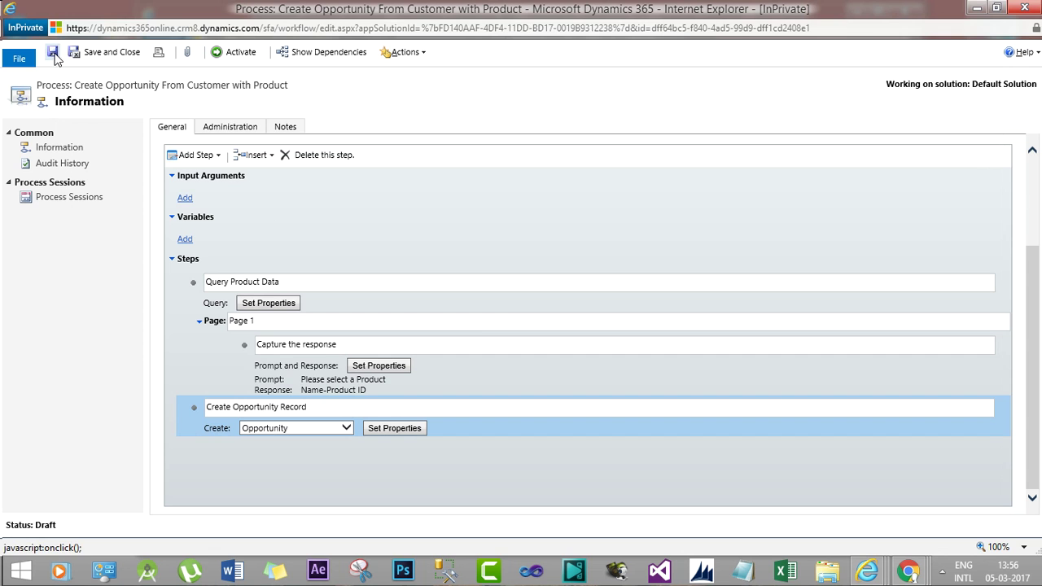
{"action": "left_click", "coordinate": [241, 55]}
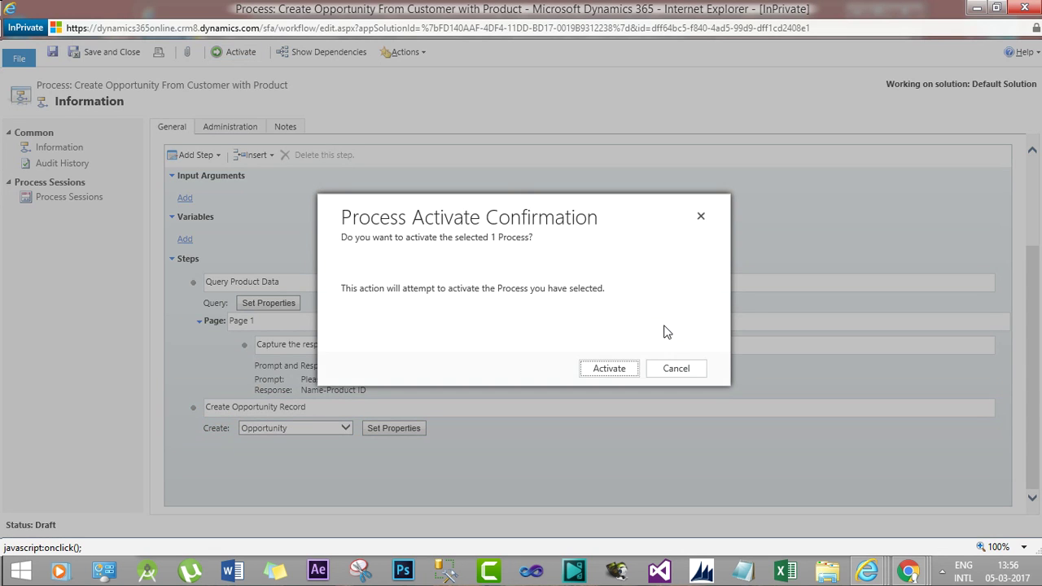
{"action": "left_click", "coordinate": [608, 369]}
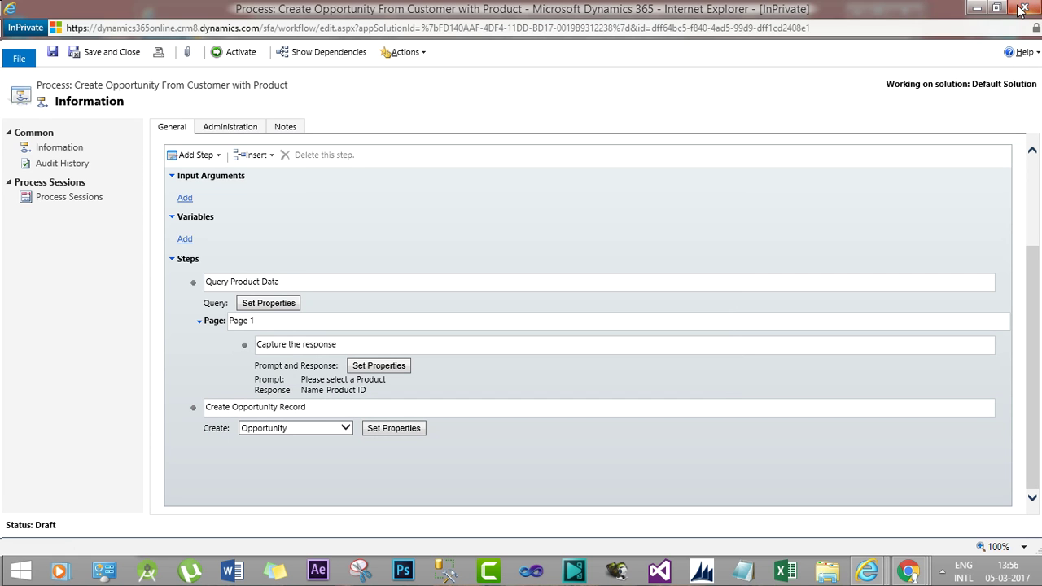
Step: Close the process editor and the Default Solution window to return to the main Dynamics 365 page
{"action": "left_click", "coordinate": [1020, 10]}
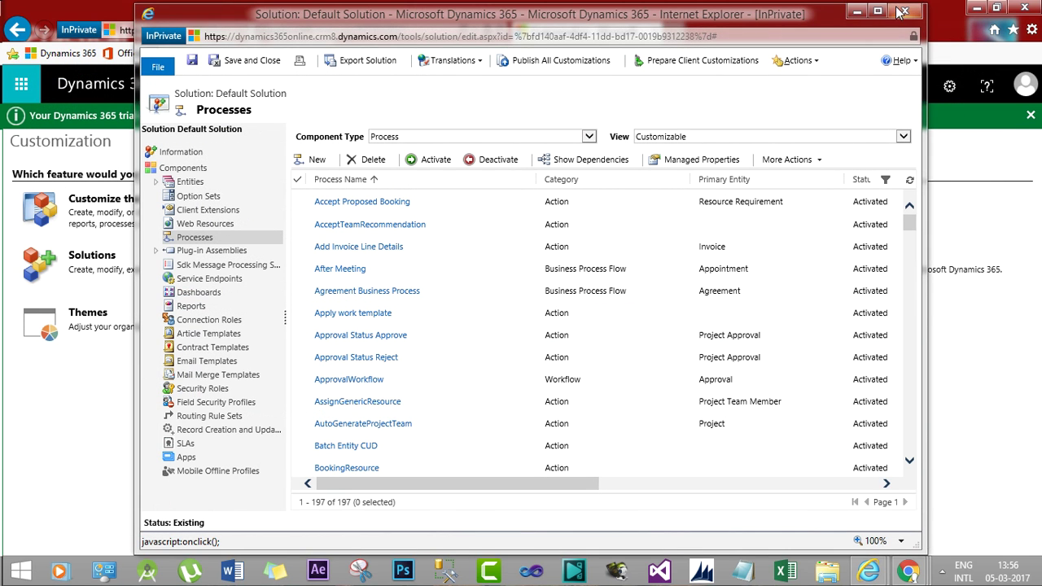
{"action": "left_click", "coordinate": [900, 11]}
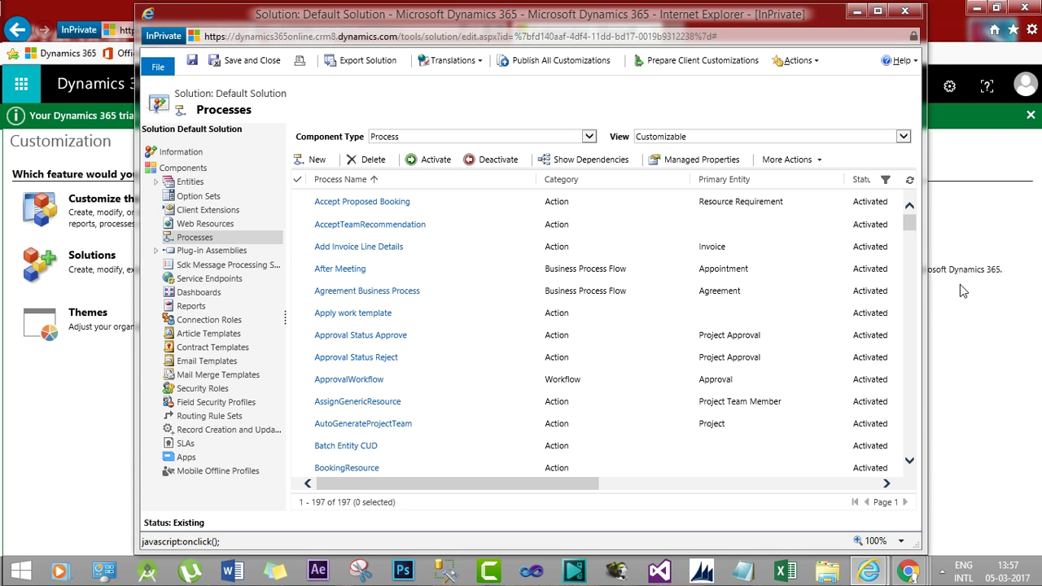
{"action": "left_click", "coordinate": [936, 24]}
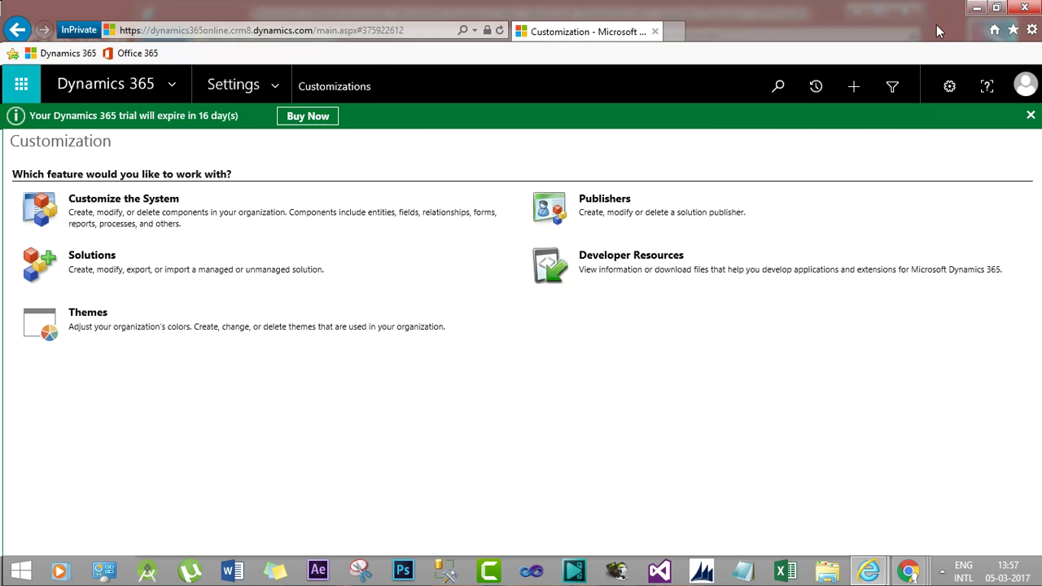
Step: Go from Settings to the Sales area and open the Contacts list
{"action": "left_click", "coordinate": [275, 87]}
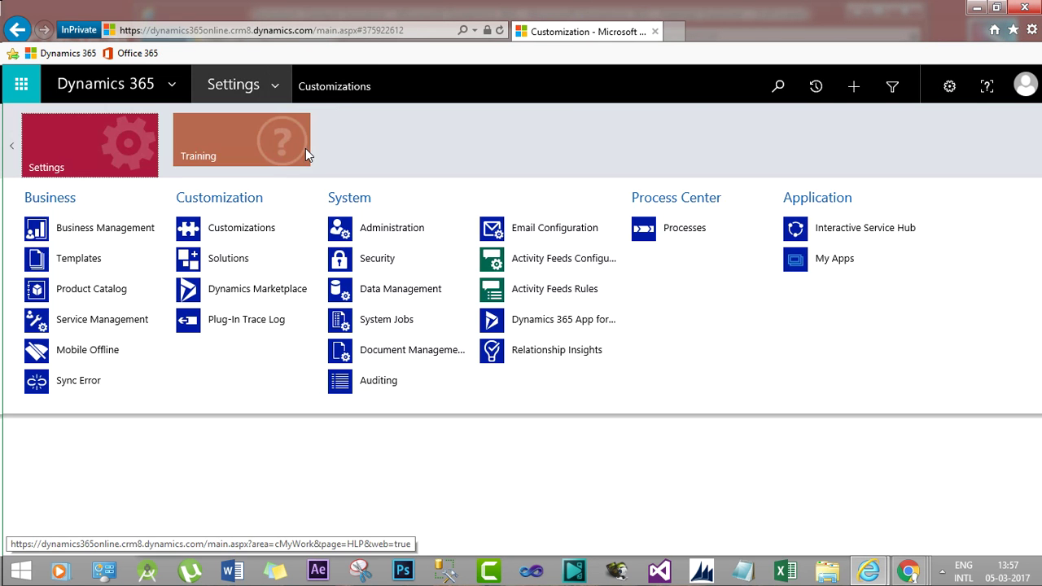
{"action": "left_click", "coordinate": [7, 149]}
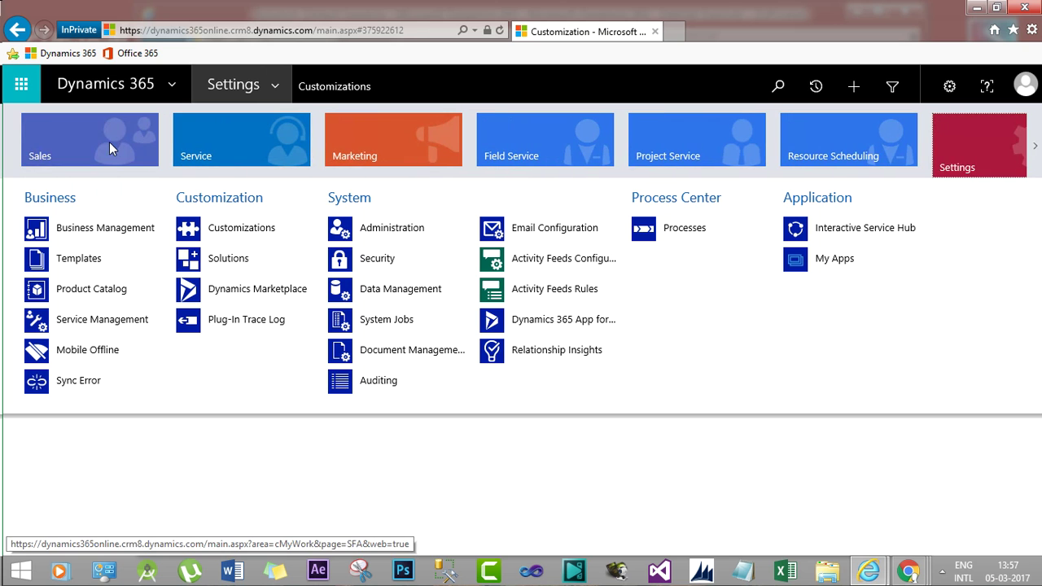
{"action": "left_click", "coordinate": [114, 142]}
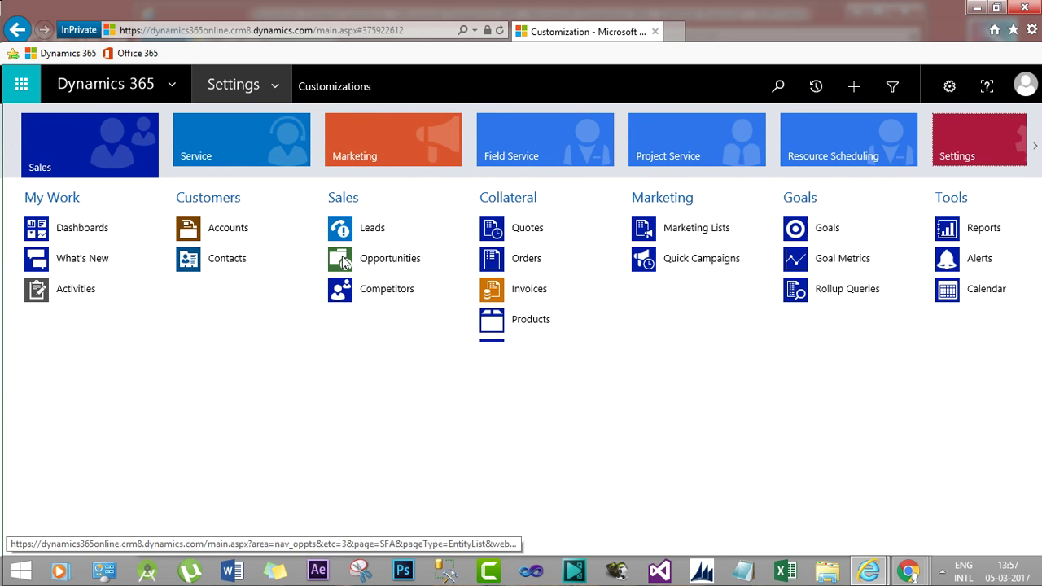
{"action": "left_click", "coordinate": [243, 259]}
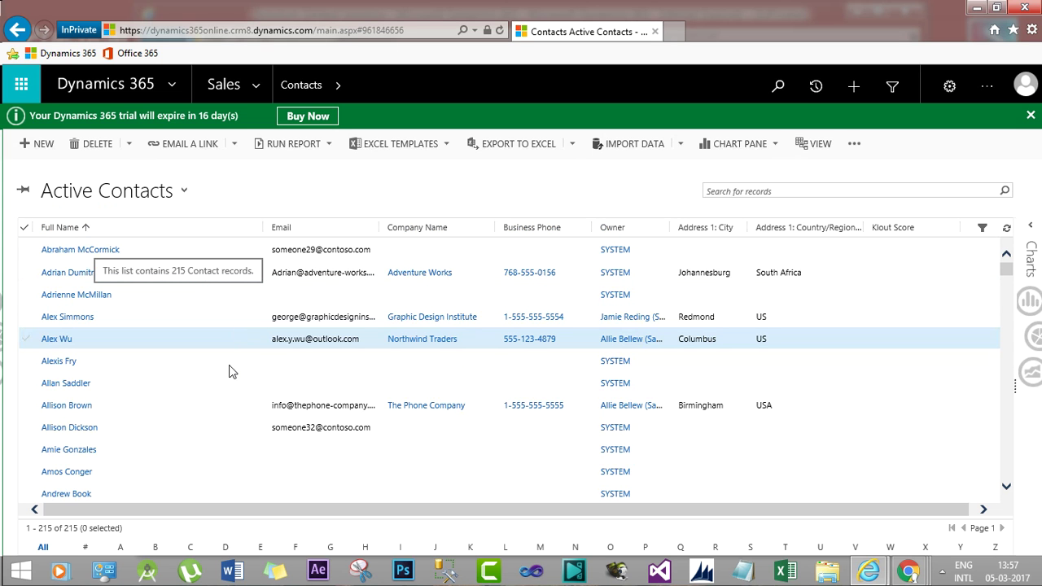
Step: Open the record of the sixth contact in the Active Contacts view
{"action": "key", "text": "Up"}
{"action": "key", "text": "Up"}
{"action": "left_click", "coordinate": [126, 367]}
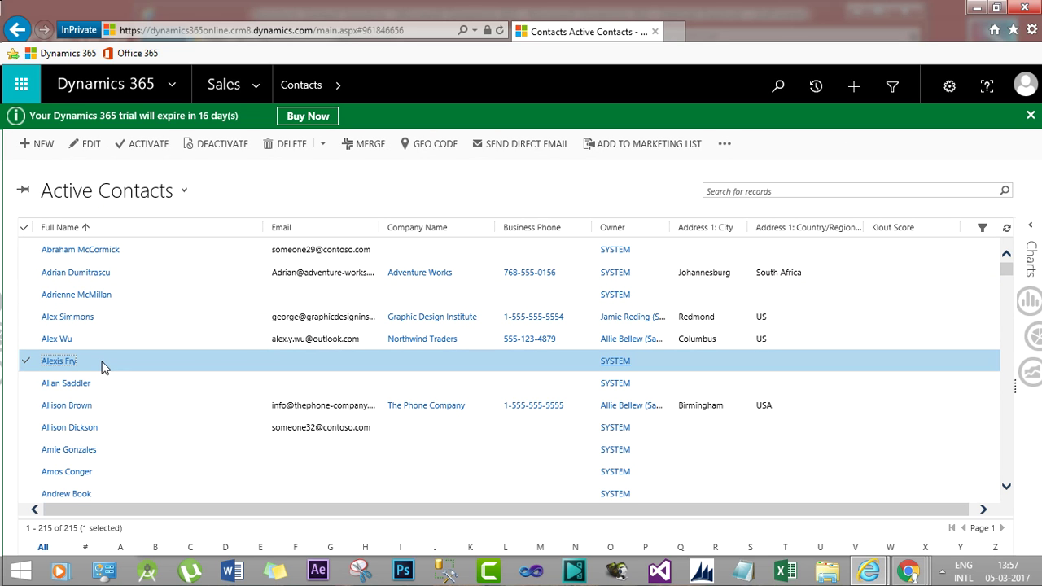
{"action": "double_click", "coordinate": [102, 367]}
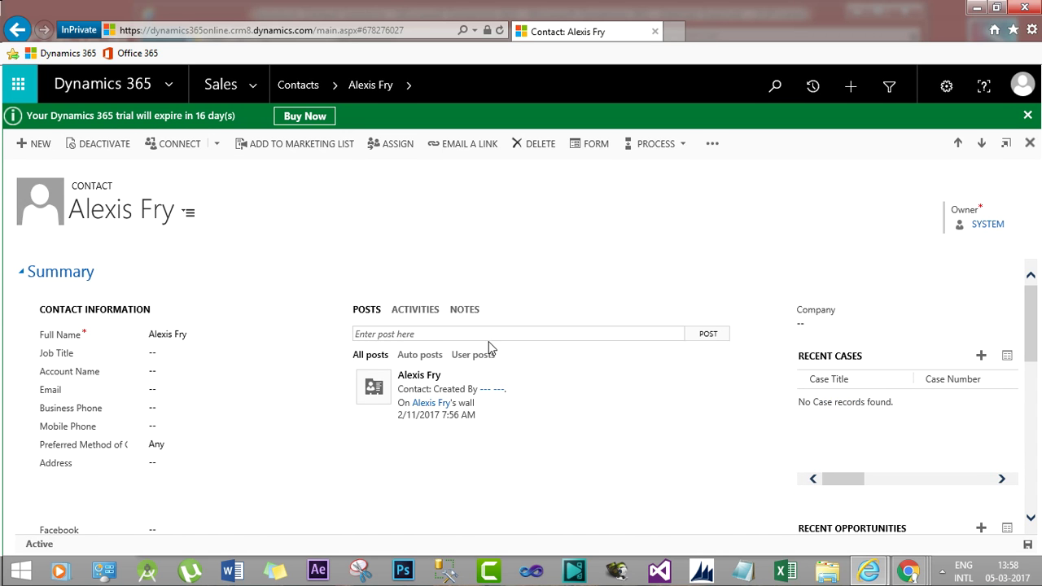
Step: Start the on-demand dialog "Create Opportunity From Customer with Product" for this contact and widen the dialog window
{"action": "left_click", "coordinate": [712, 147]}
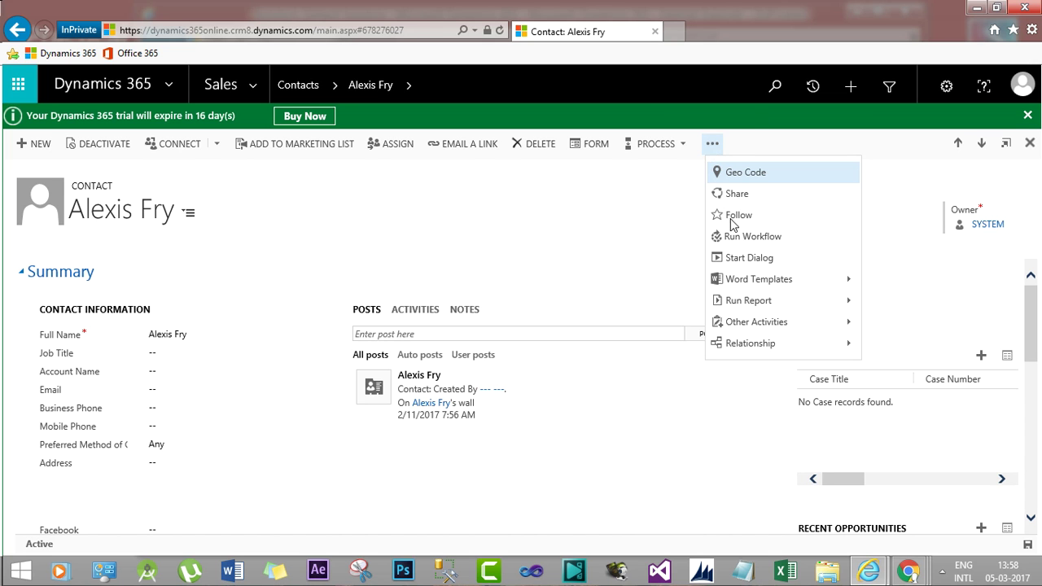
{"action": "left_click", "coordinate": [747, 258]}
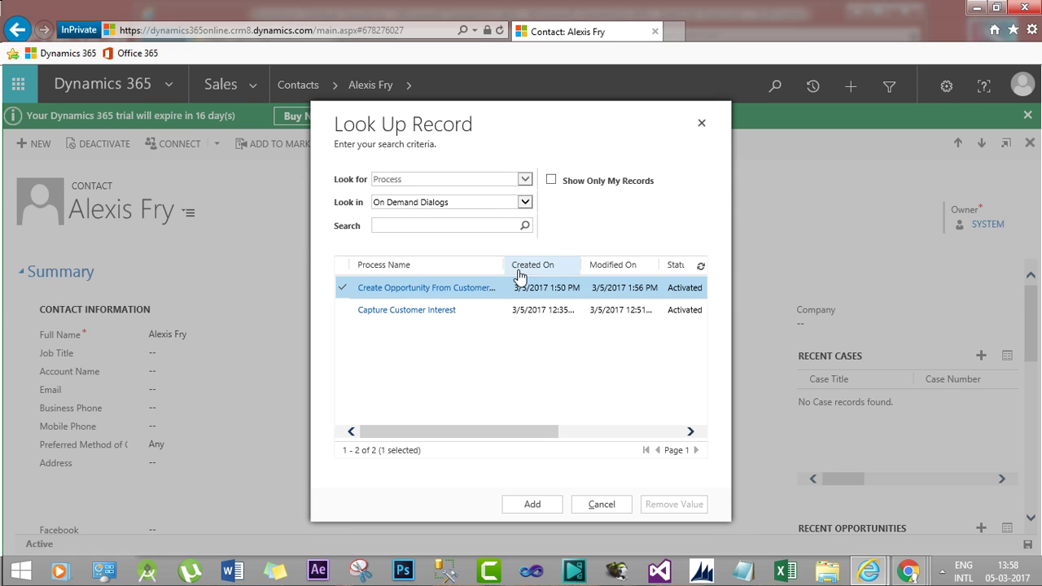
{"action": "left_click_drag", "start_coordinate": [500, 268], "coordinate": [606, 270]}
{"action": "left_click", "coordinate": [540, 506]}
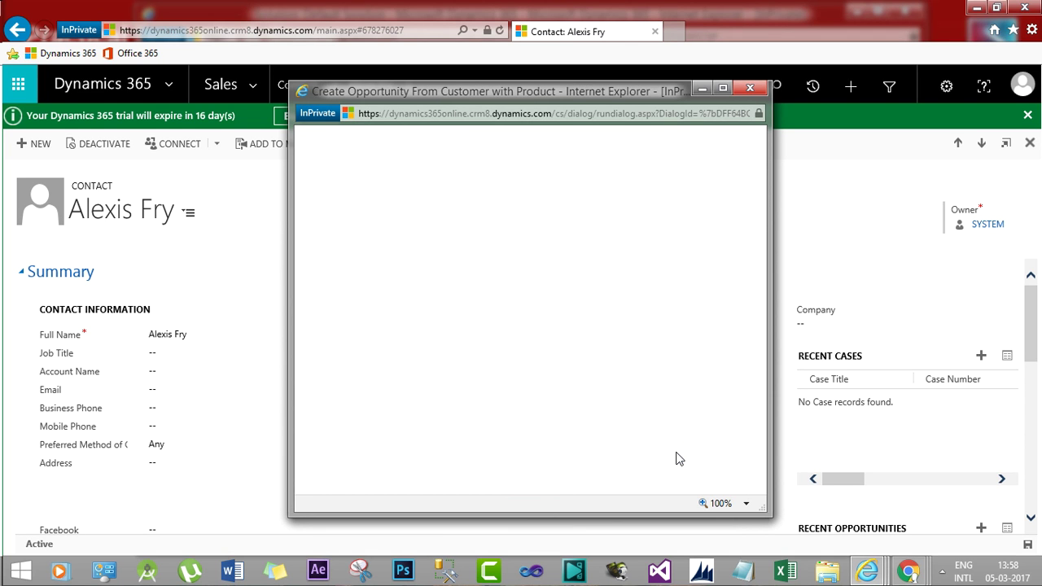
{"action": "left_click_drag", "start_coordinate": [768, 514], "coordinate": [855, 527]}
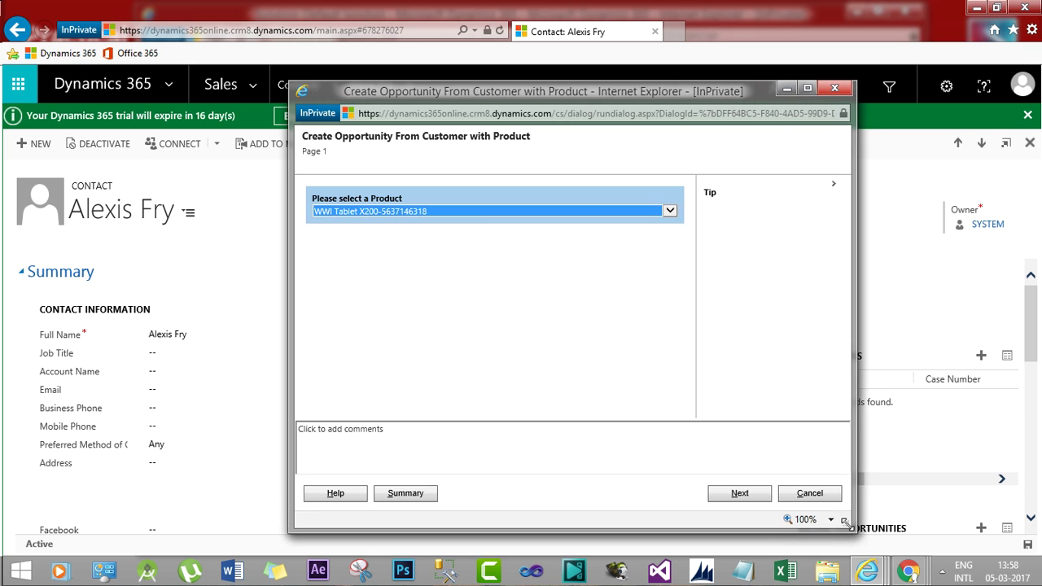
Step: Select the product Proseware Tablet M300 in the running dialog, advance to its last page and finish it
{"action": "left_click", "coordinate": [478, 213]}
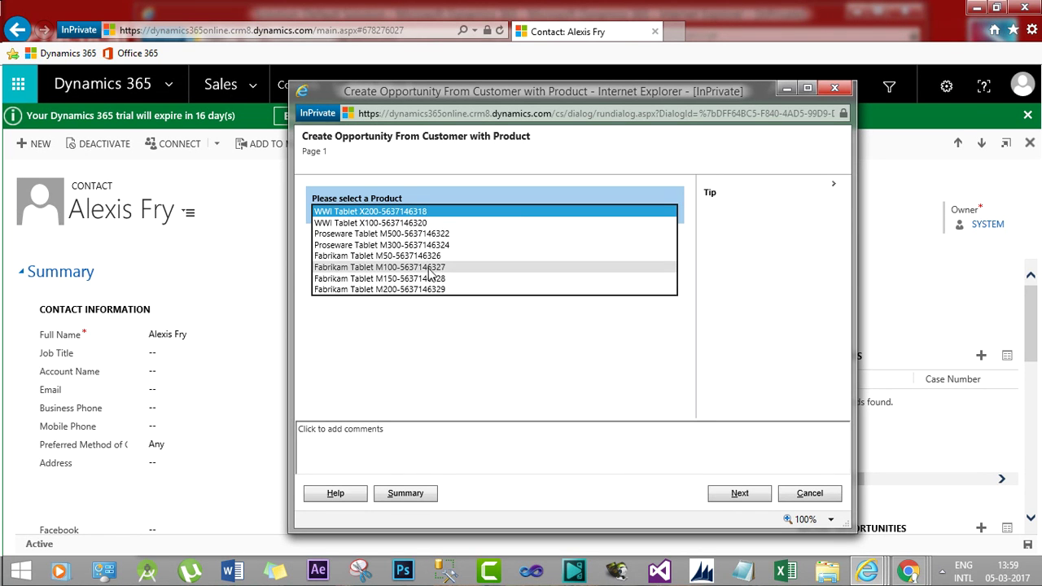
{"action": "left_click", "coordinate": [407, 245]}
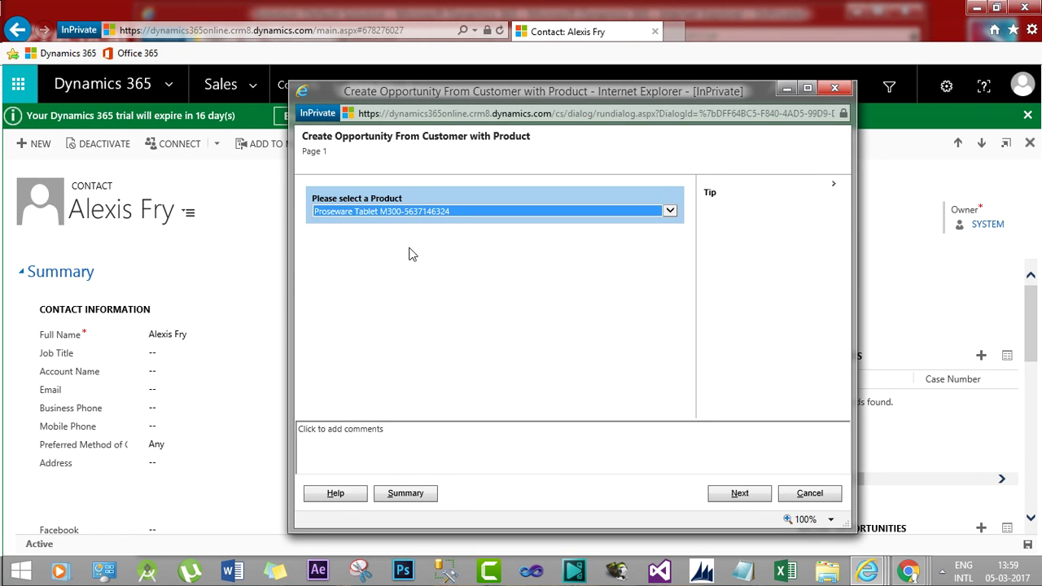
{"action": "left_click", "coordinate": [468, 254]}
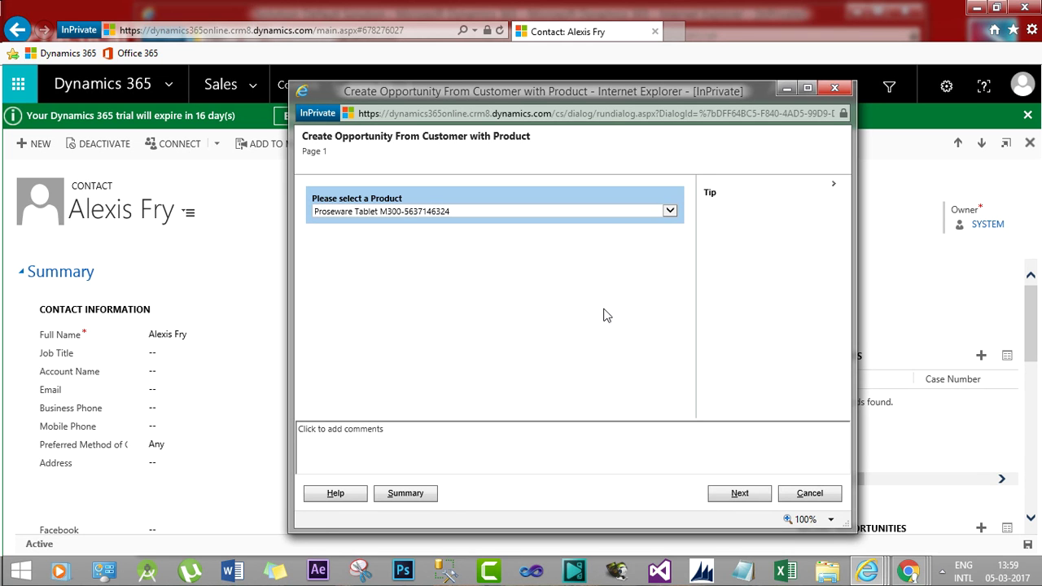
{"action": "left_click", "coordinate": [739, 492]}
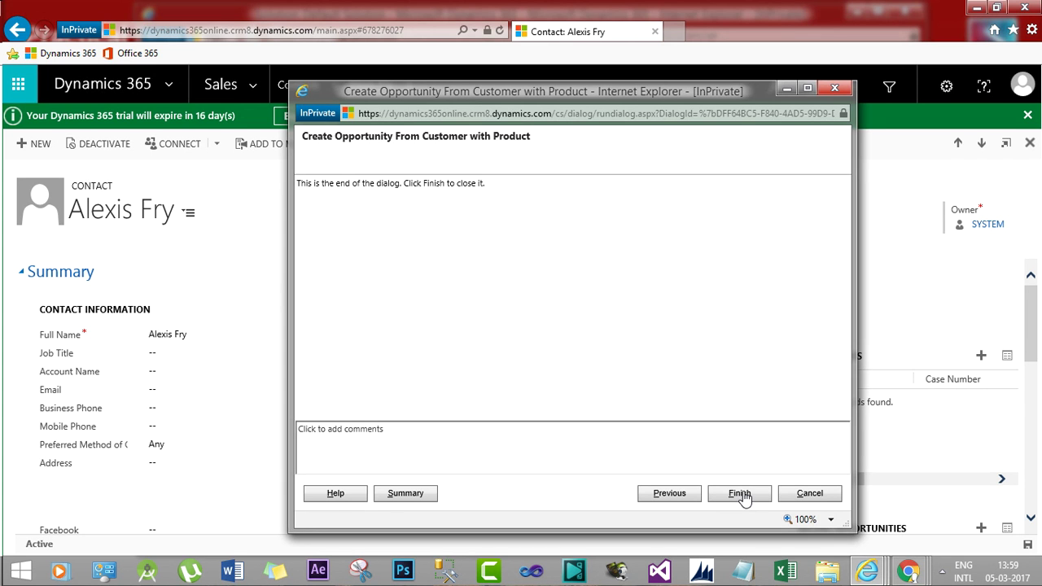
{"action": "left_click", "coordinate": [739, 493]}
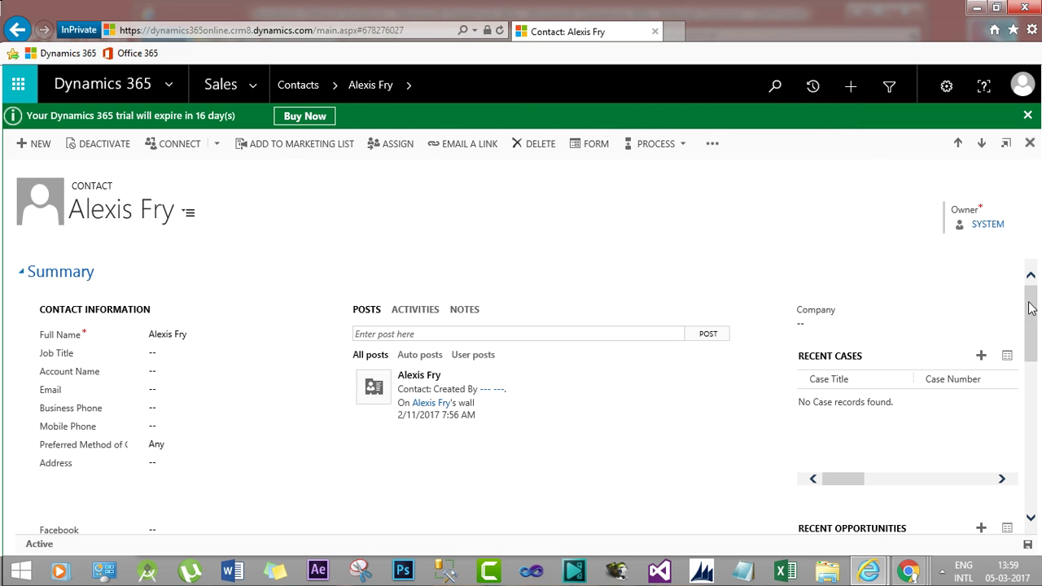
Step: Open the contact's full list of associated opportunities from Recent Opportunities and open the Proseware Tablet M300 opportunity to check its summary
{"action": "left_click_drag", "start_coordinate": [1030, 308], "coordinate": [1032, 370]}
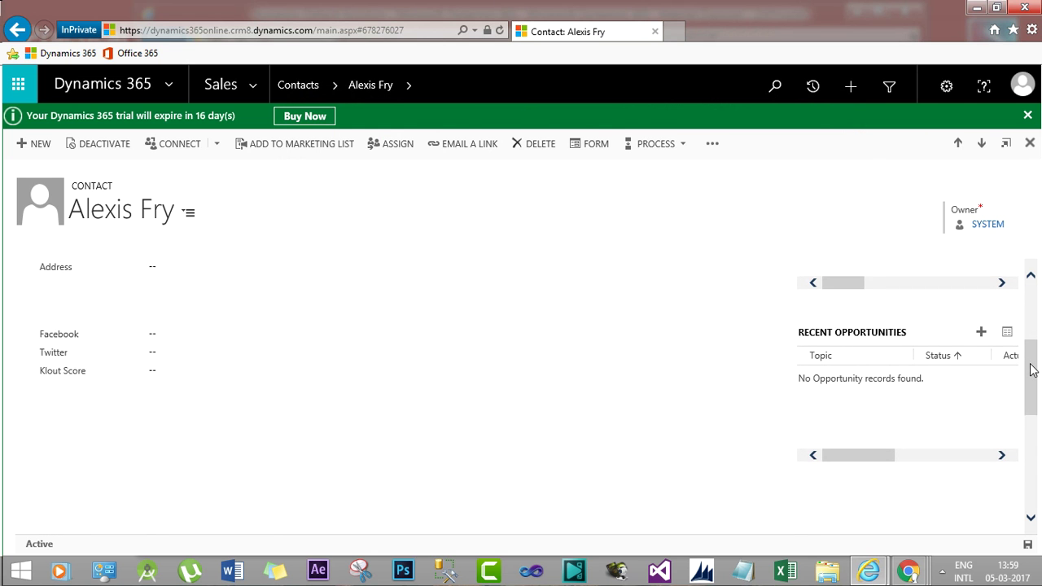
{"action": "left_click_drag", "start_coordinate": [874, 451], "coordinate": [935, 450]}
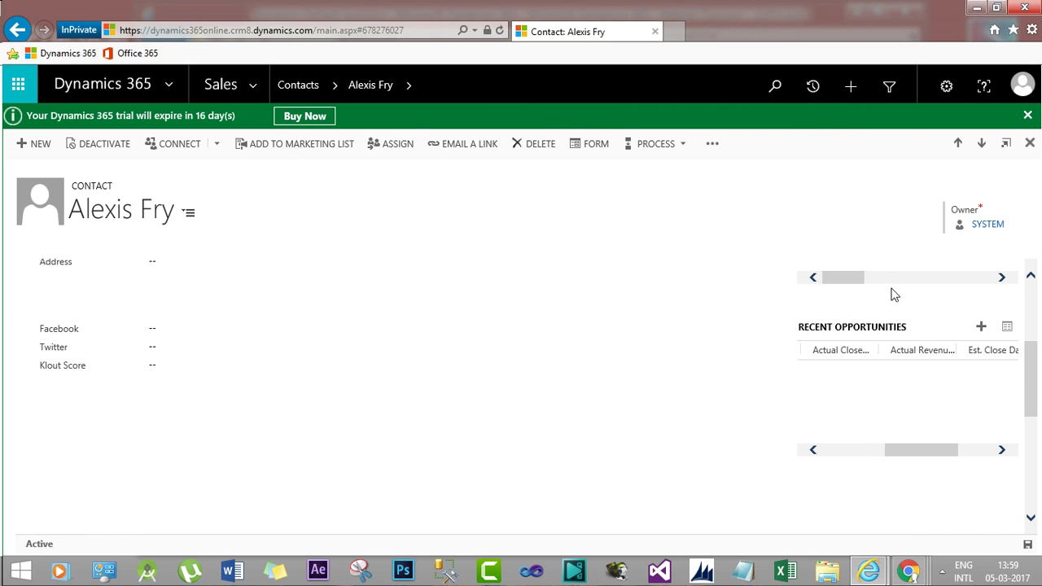
{"action": "left_click", "coordinate": [1006, 328]}
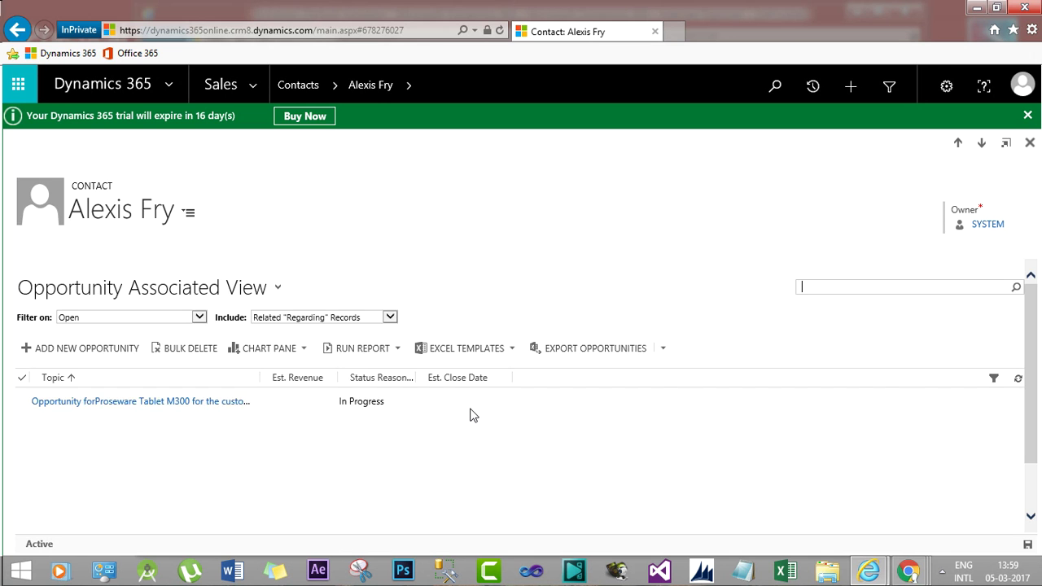
{"action": "left_click", "coordinate": [266, 399]}
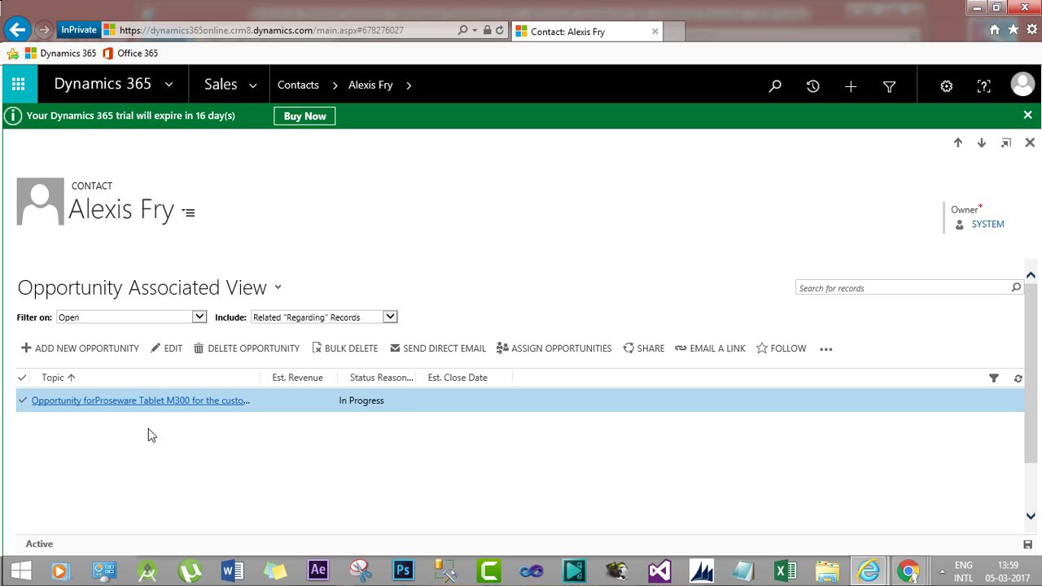
{"action": "left_click", "coordinate": [189, 401]}
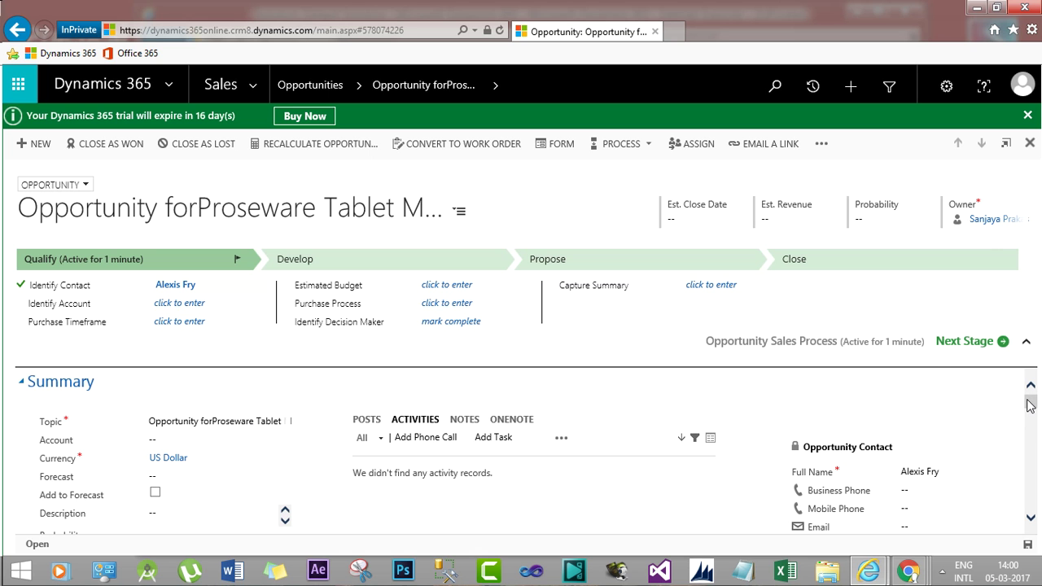
{"action": "mouse_move", "coordinate": [1028, 406]}
{"action": "left_mouse_down"}
{"action": "mouse_move", "coordinate": [1030, 457]}
{"action": "mouse_move", "coordinate": [1030, 397]}
{"action": "left_mouse_up"}
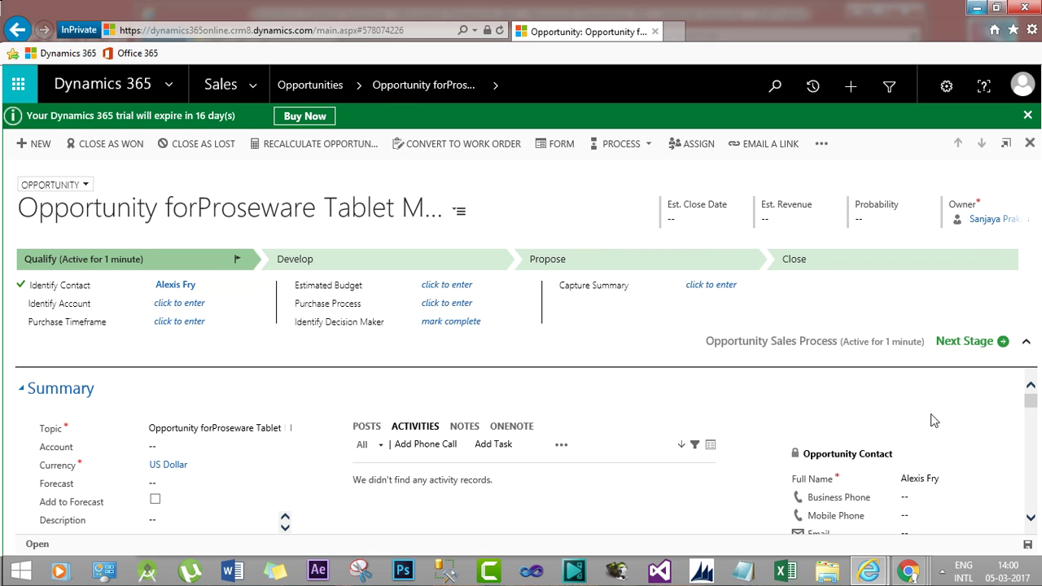
Step: Switch to the Google Slides presentation in Chrome showing "Practical Scenario & Steps" and leave full-screen view
{"action": "mouse_move", "coordinate": [917, 576]}
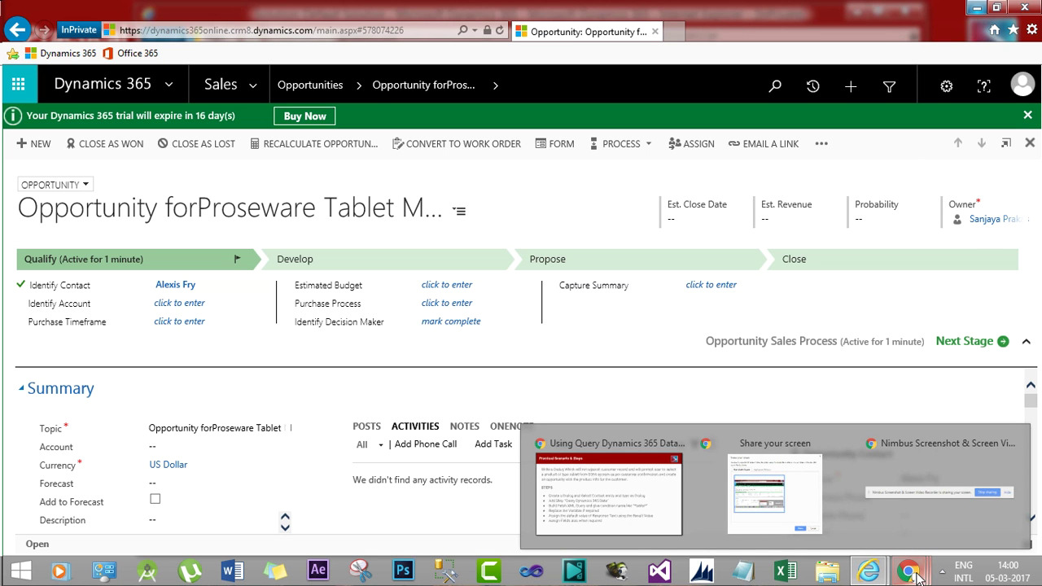
{"action": "left_click", "coordinate": [629, 510]}
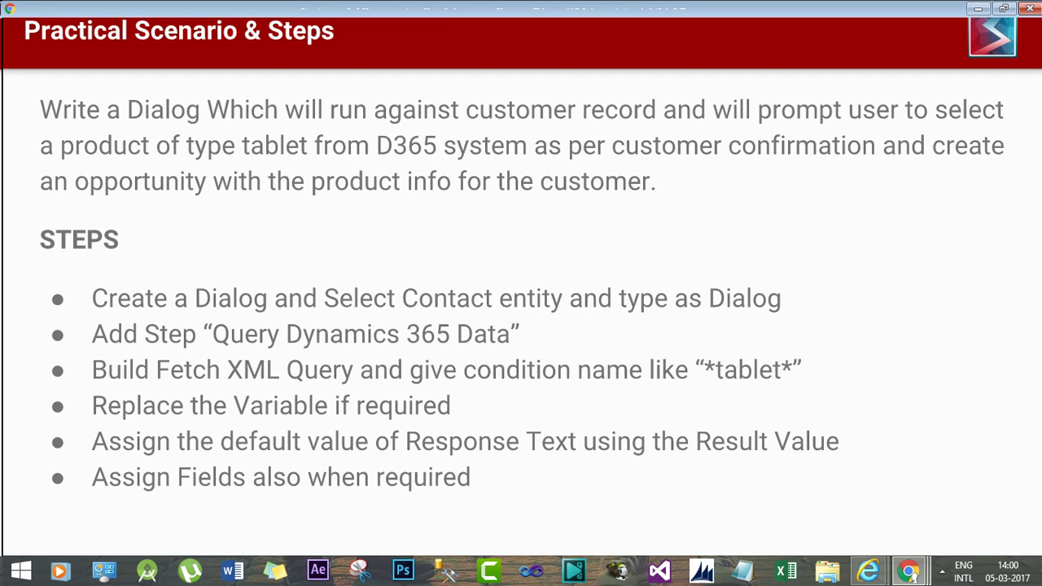
{"action": "key", "text": "F11"}
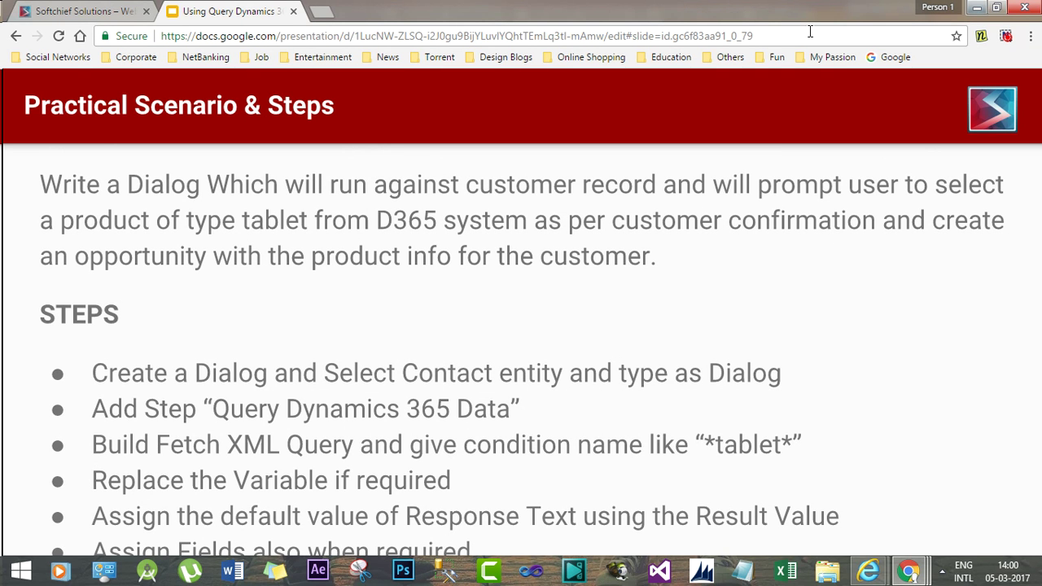